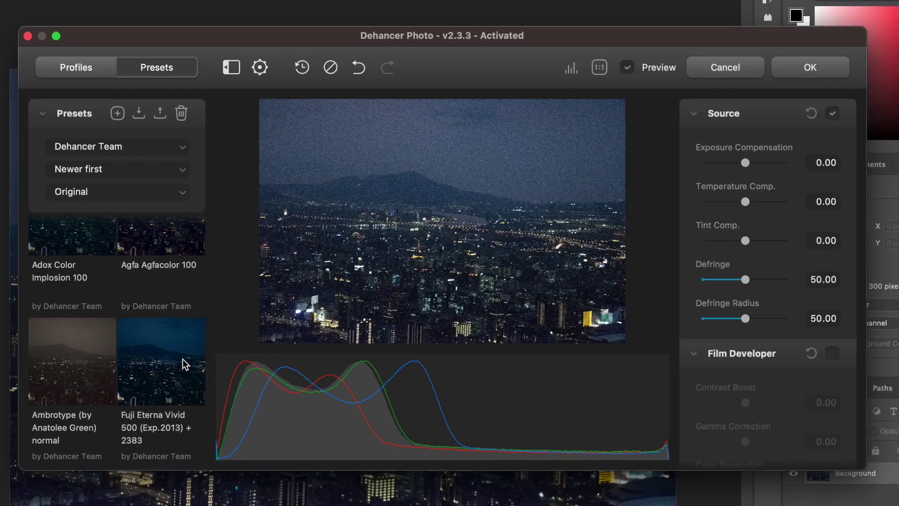
Step: Grade the night city photo with the Fuji Eterna Vivid 500 (Exp.2013) + 2383 preset thumbnail
left_click(181, 358)
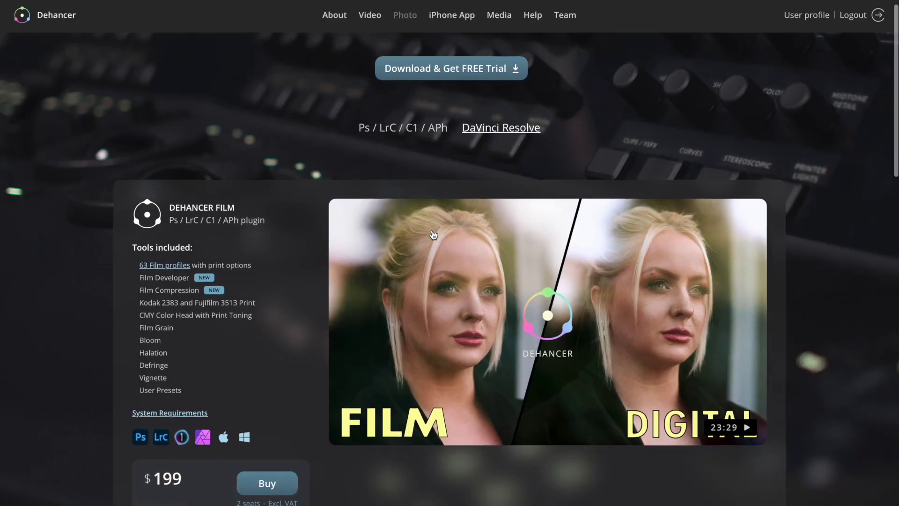
scroll(433, 234, "down", 2)
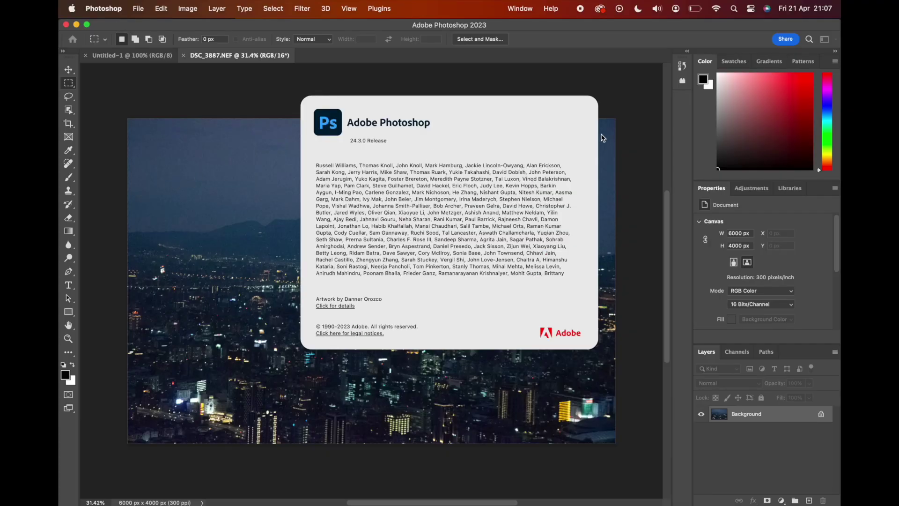
Step: Close the About dialog and launch Filter > Dehancer > Dehancer Film on the photo
left_click(583, 134)
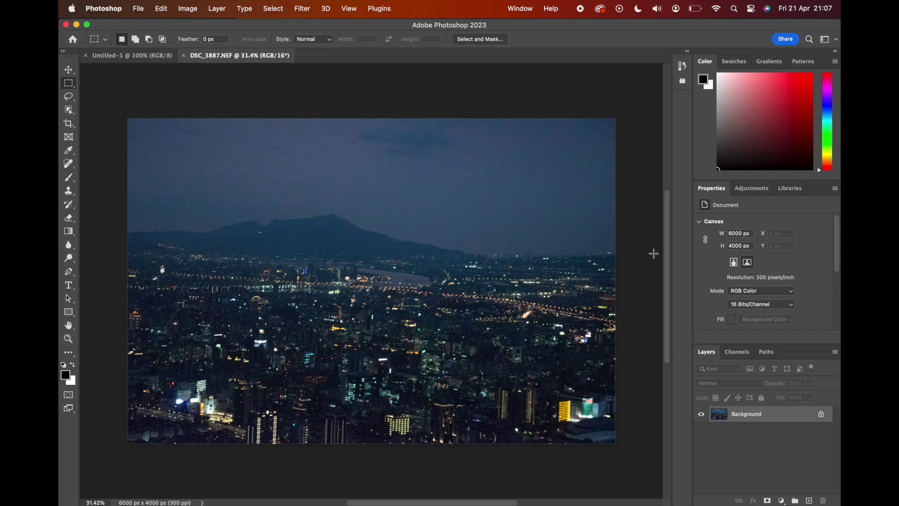
left_click(303, 8)
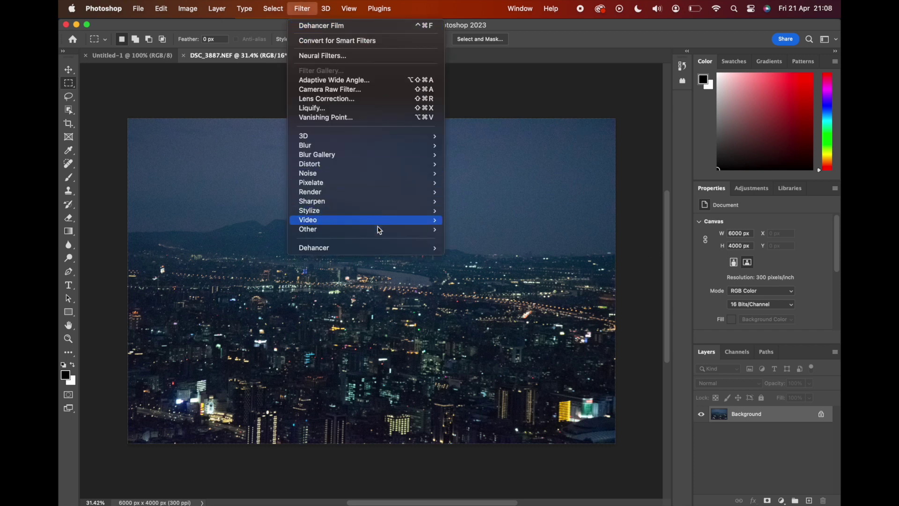
mouse_move(377, 247)
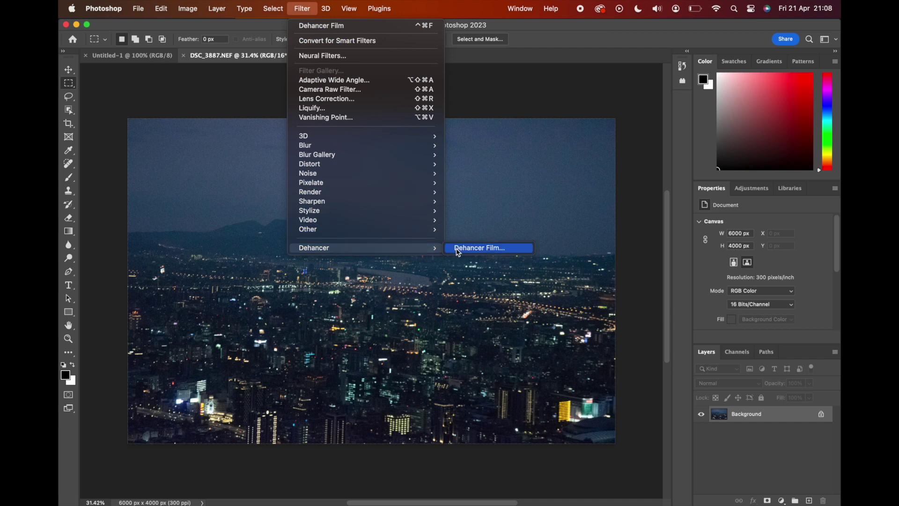
left_click(479, 248)
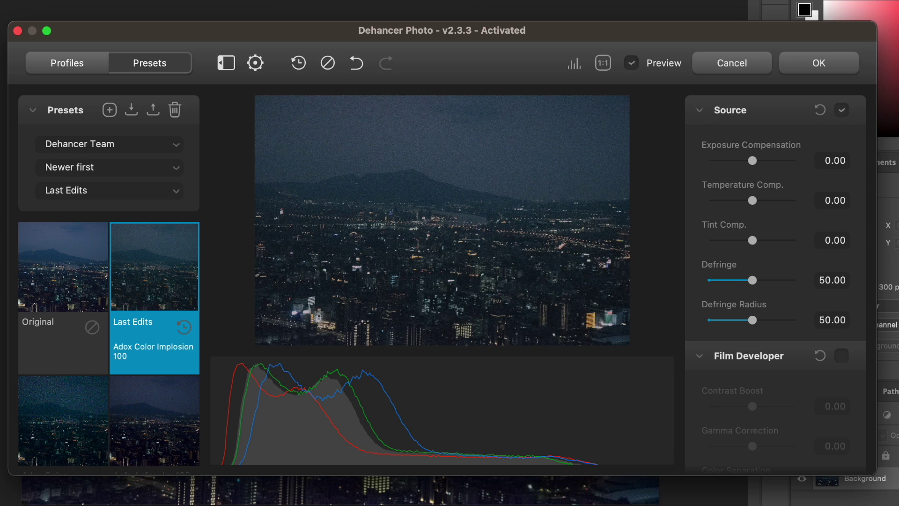
left_click(87, 62)
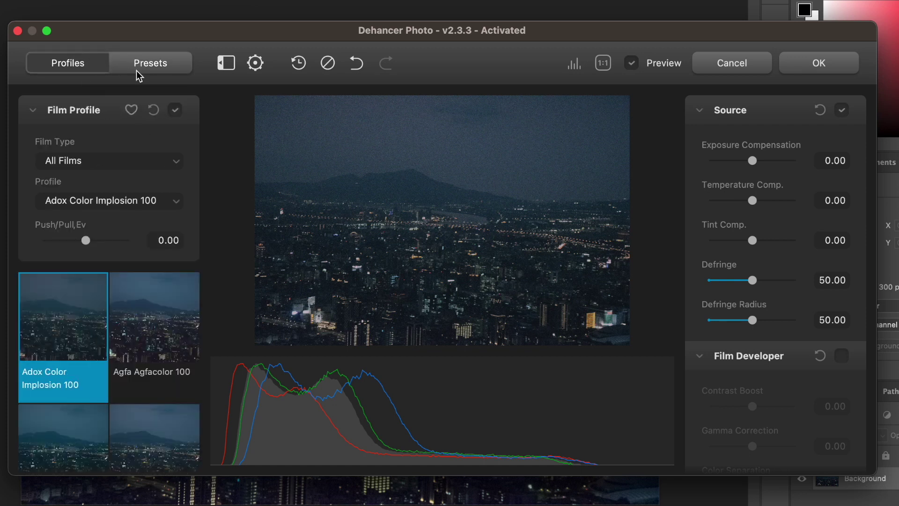
left_click(149, 71)
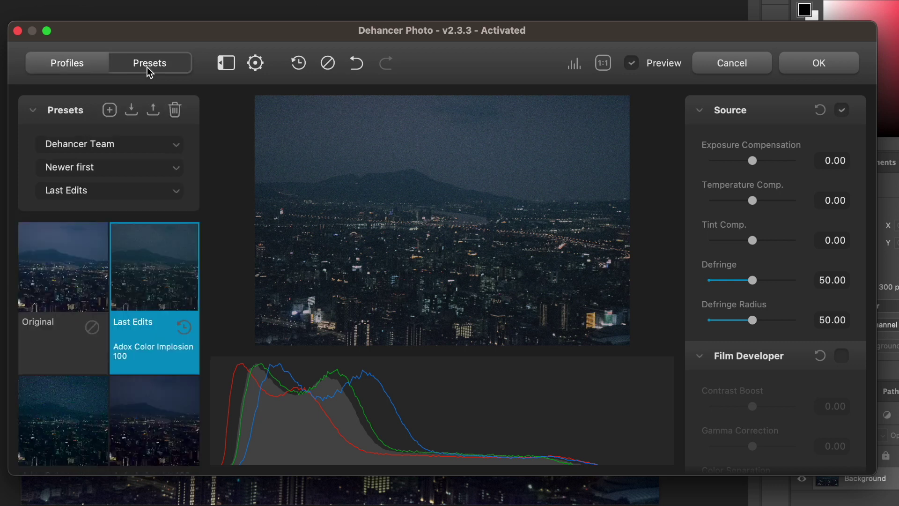
left_click(226, 66)
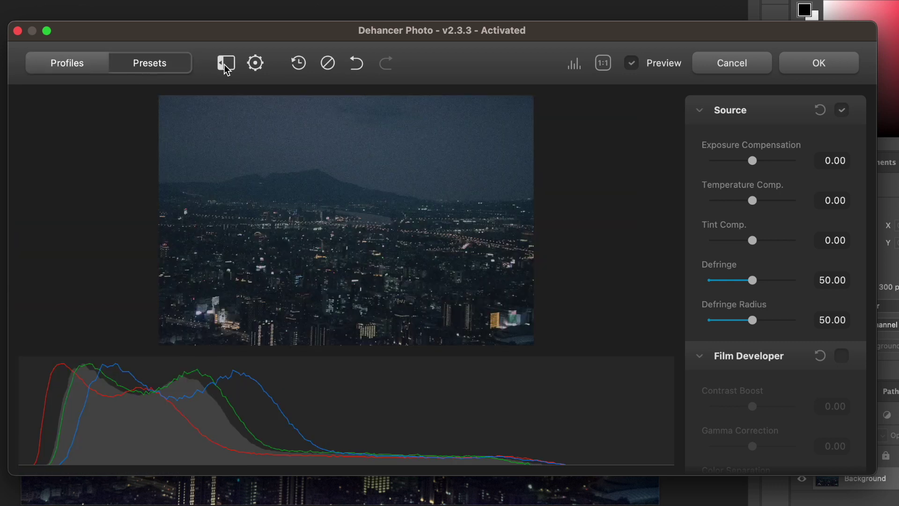
left_click(226, 65)
left_click(255, 65)
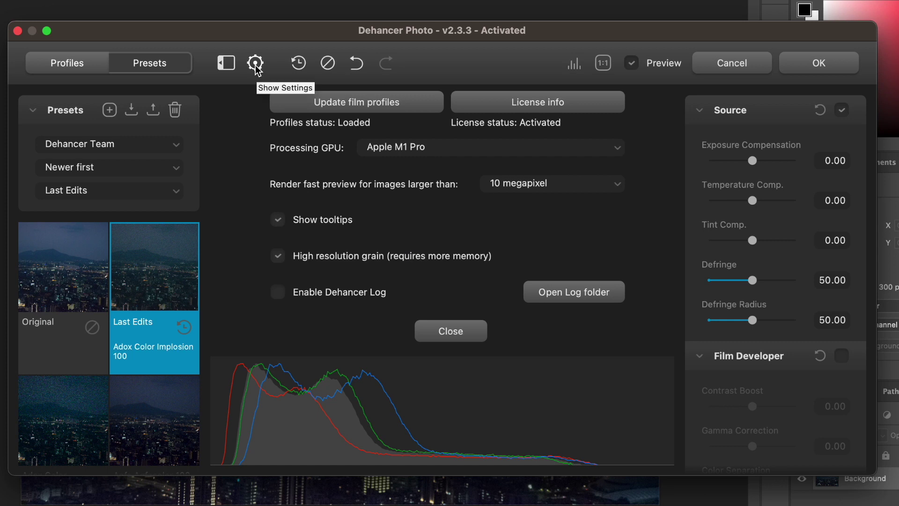
left_click(256, 66)
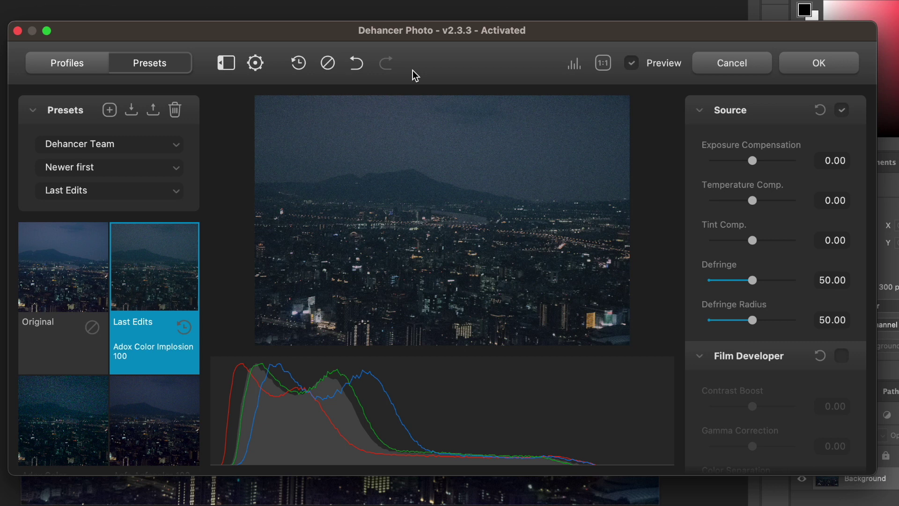
Step: Check histogram, 100% zoom and before/after preview, then show Film Profile settings (Adox Color Implosion 100)
left_click(574, 65)
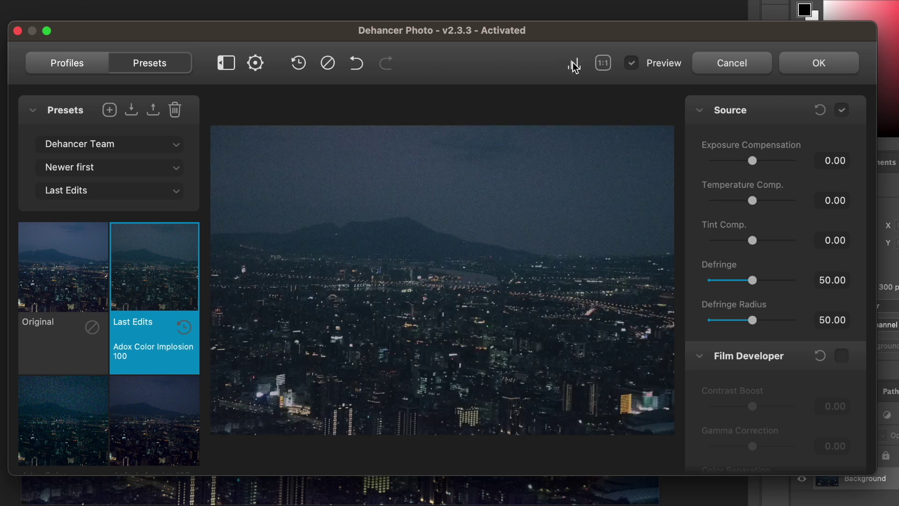
left_click(574, 65)
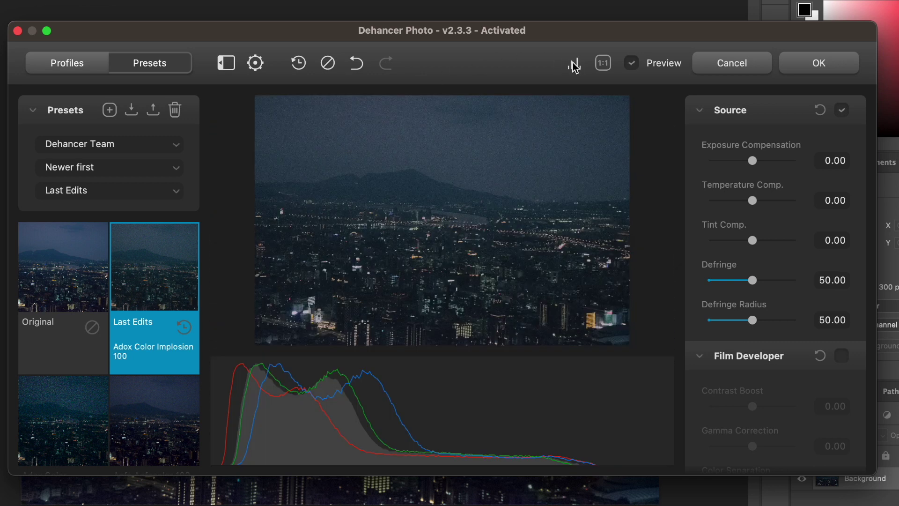
left_click(603, 64)
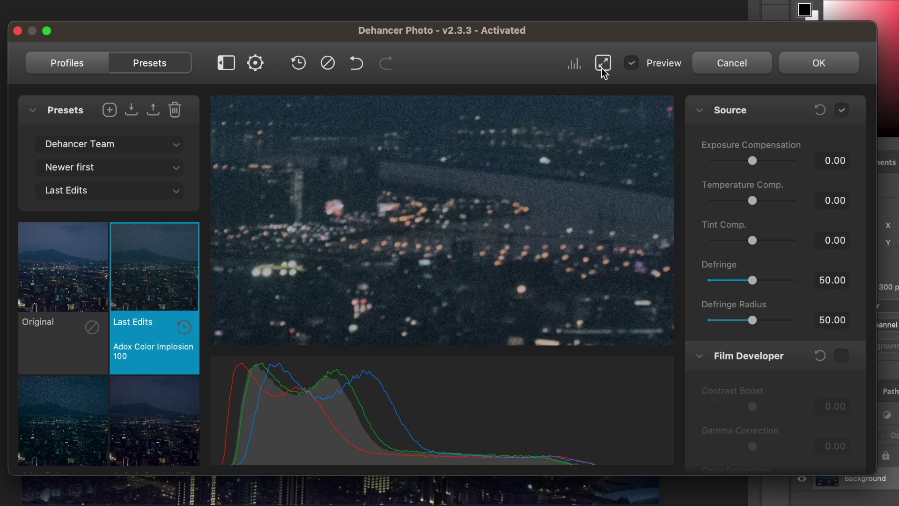
left_click(603, 64)
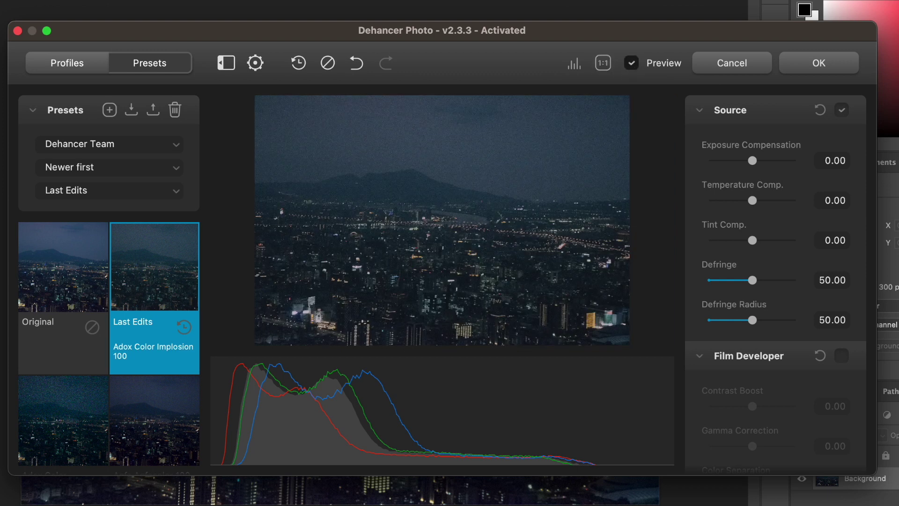
left_click(631, 63)
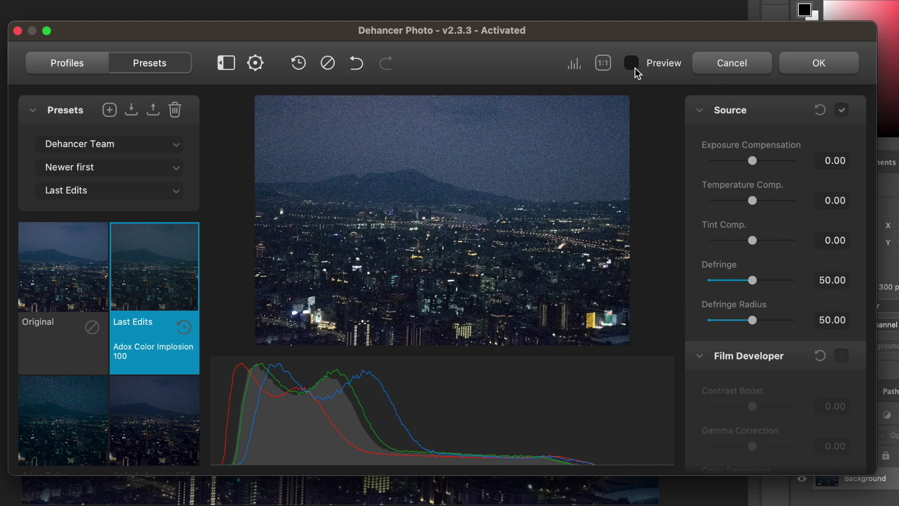
left_click(631, 63)
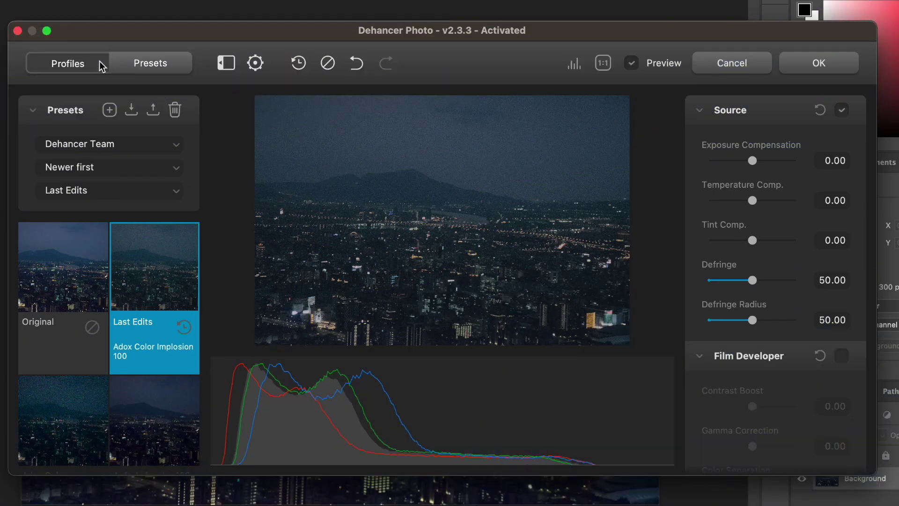
left_click(100, 63)
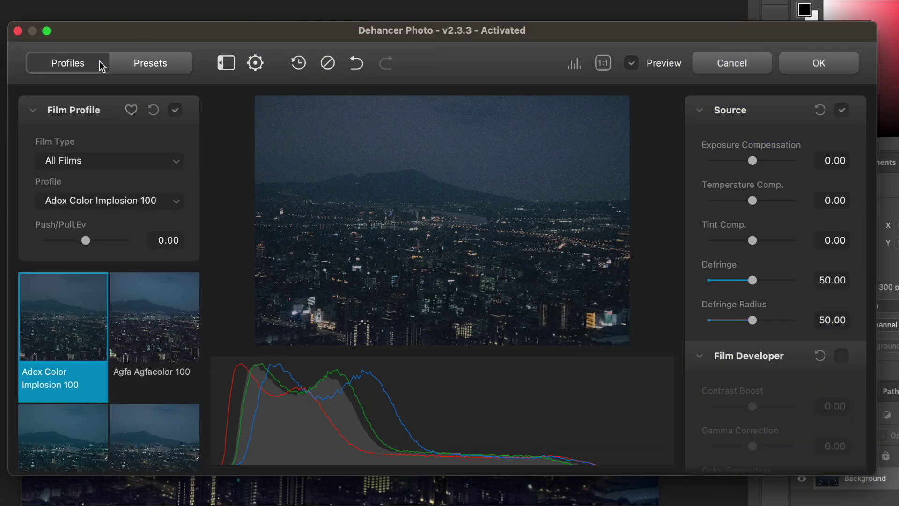
left_click(177, 117)
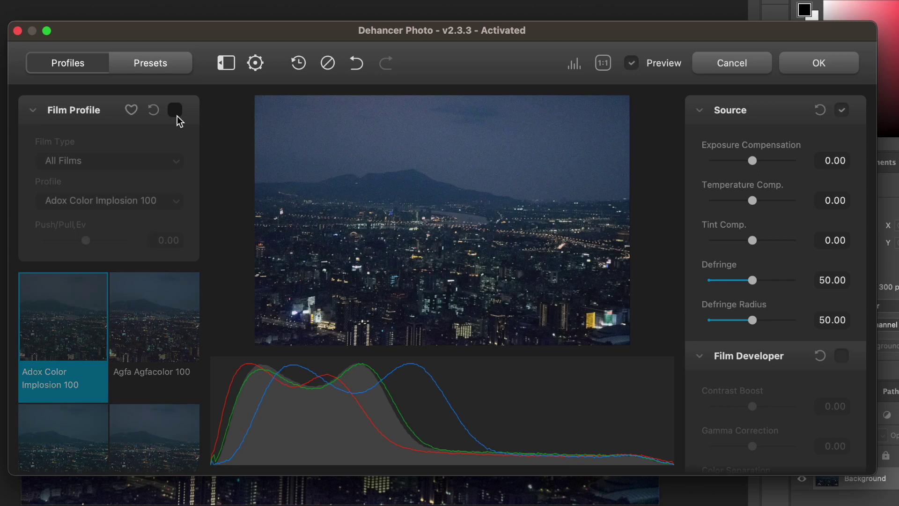
left_click(177, 117)
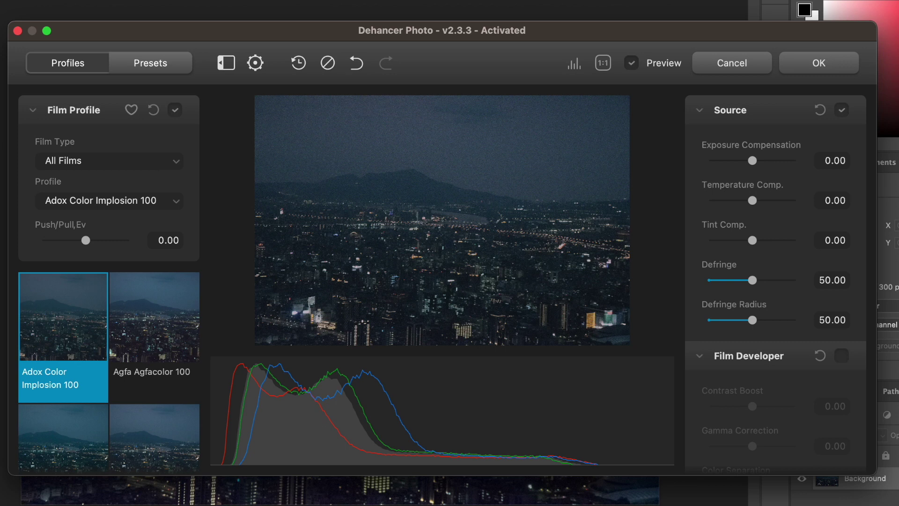
Step: Pick the Exotic Ambrotype film profile and nudge its Push/Pull to -0.04 Ev
left_click(154, 169)
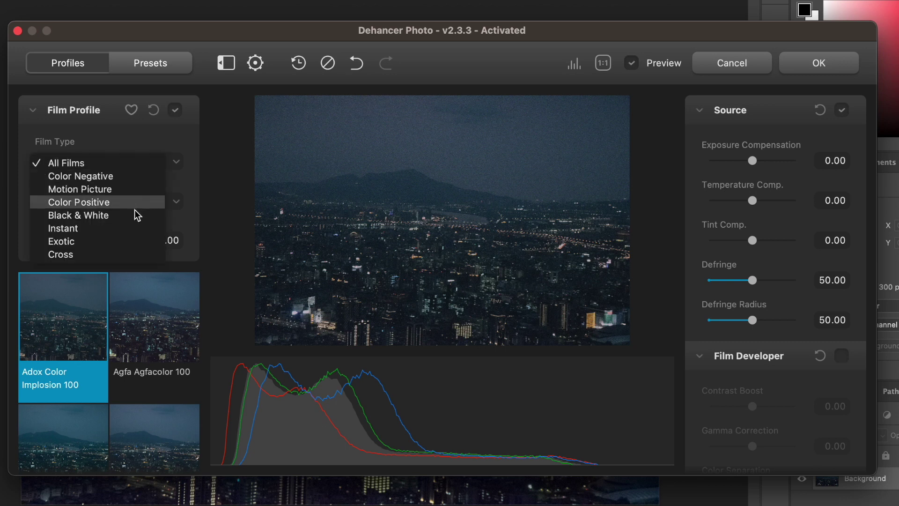
left_click(131, 241)
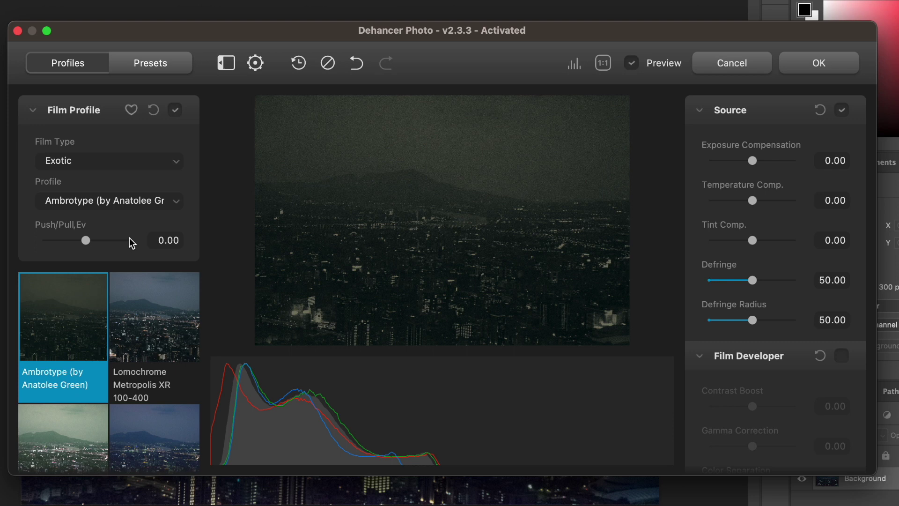
left_click(134, 206)
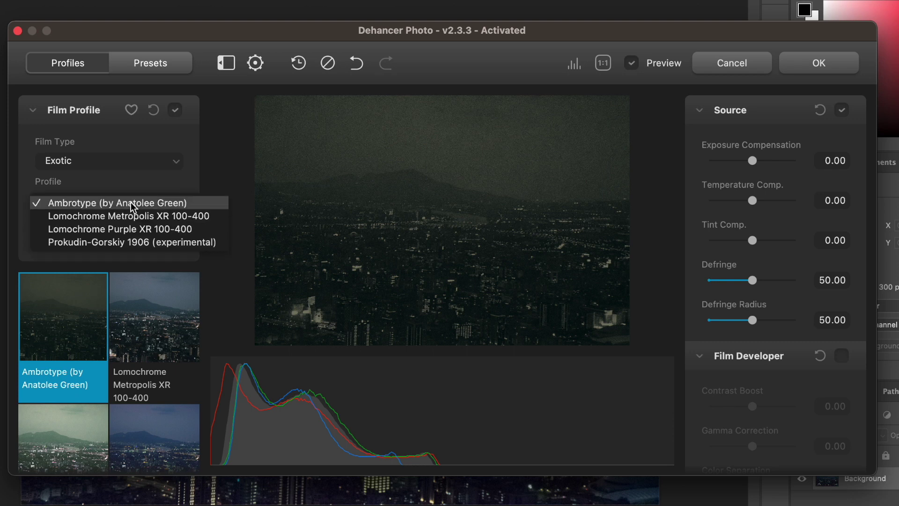
left_click(141, 248)
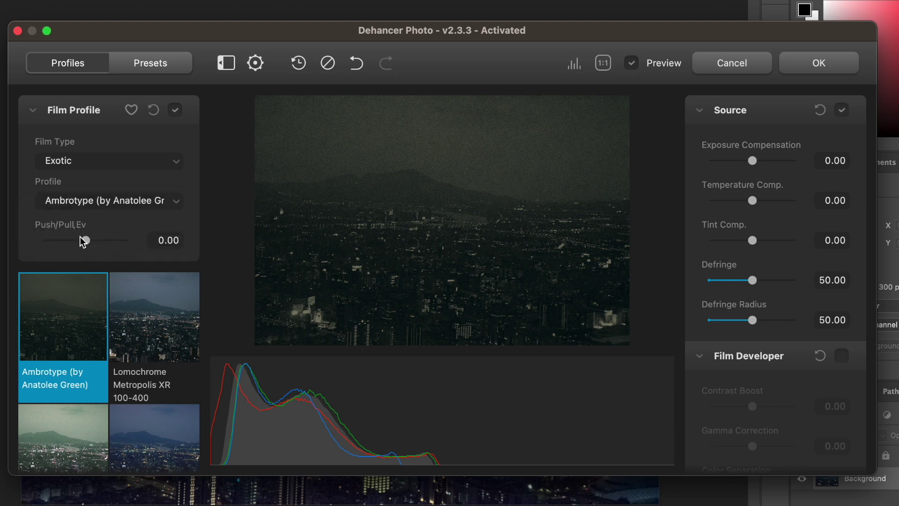
mouse_move(85, 240)
left_mouse_down()
mouse_move(123, 242)
mouse_move(55, 244)
mouse_move(125, 243)
mouse_move(85, 243)
left_mouse_up()
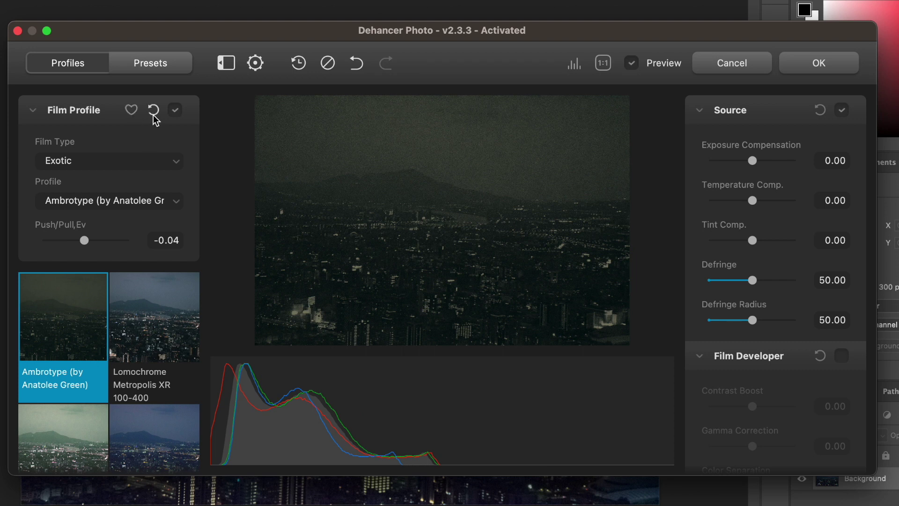
Step: Reset the film profile, apply Fujicolor Natura 1600, and return to the presets list
left_click(154, 111)
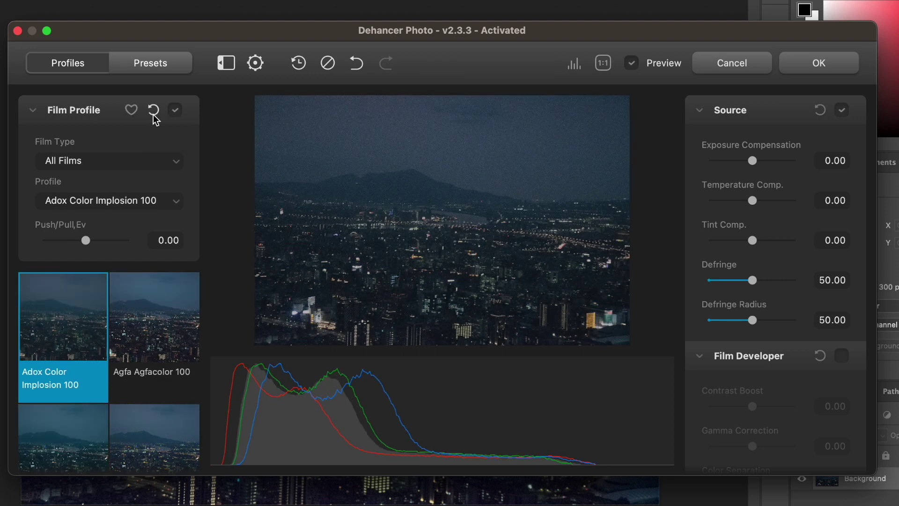
scroll(124, 299, "down", 10)
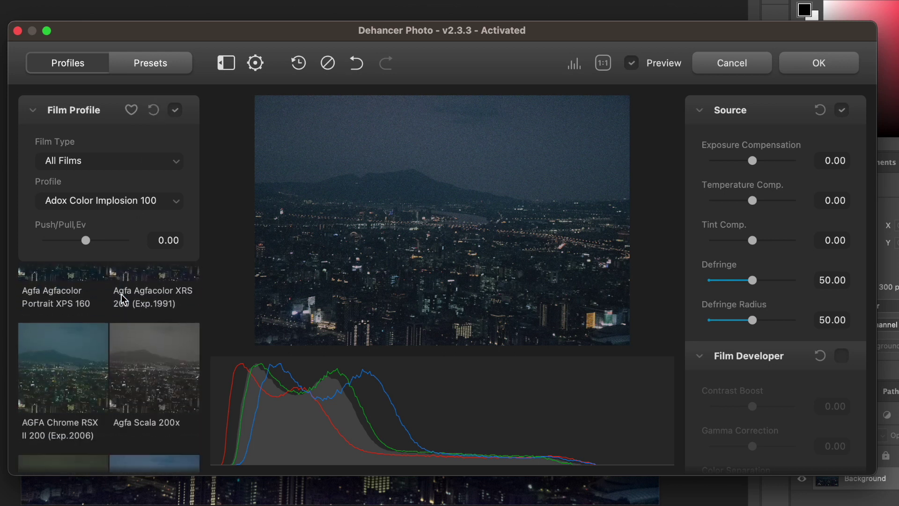
scroll(123, 300, "down", 15)
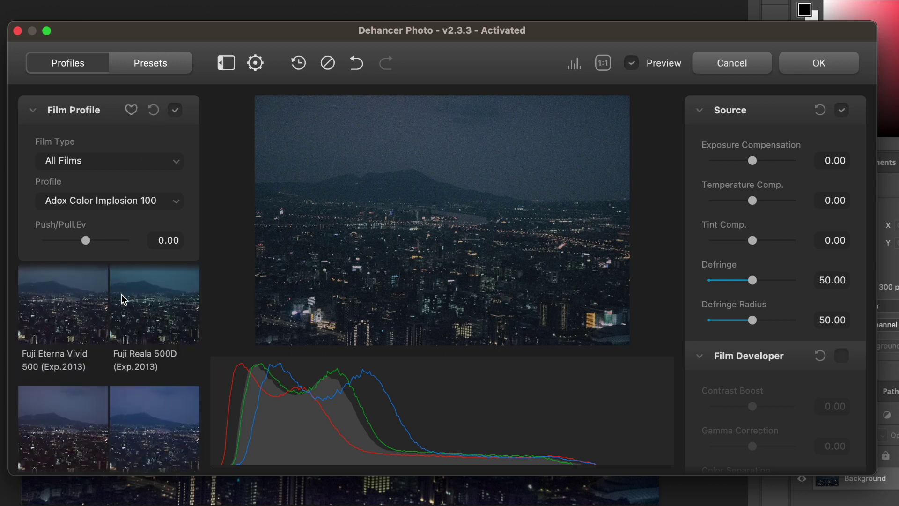
scroll(123, 299, "down", 8)
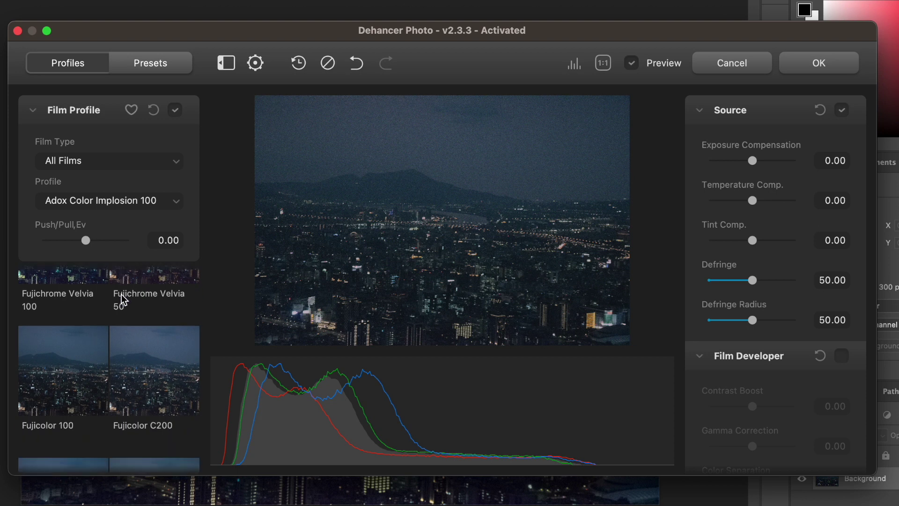
scroll(119, 387, "down", 2)
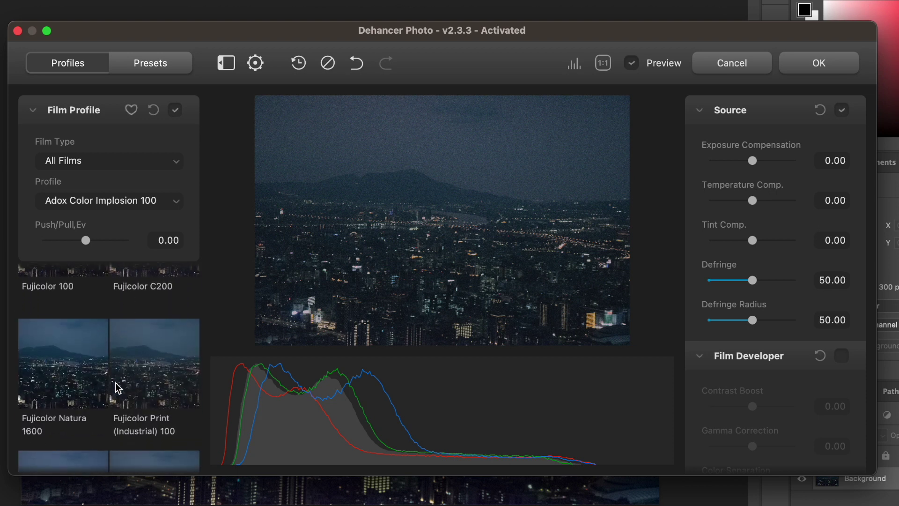
left_click(68, 380)
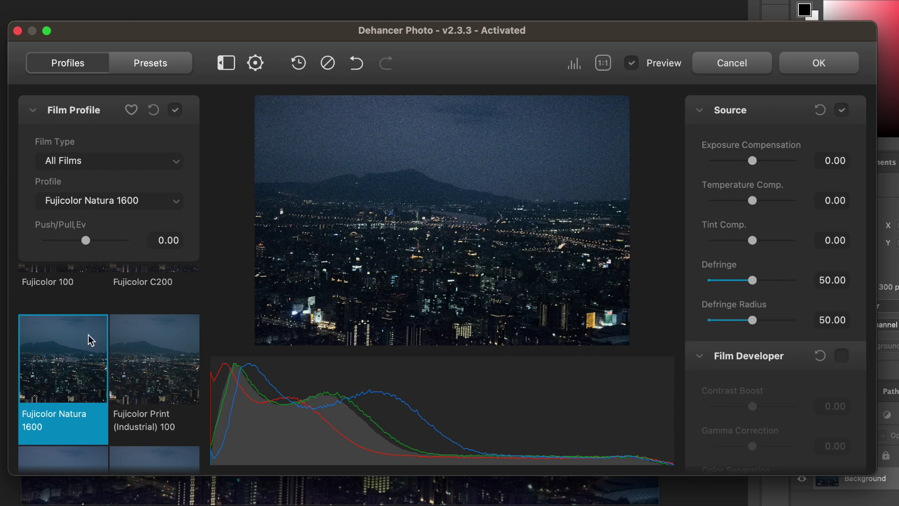
left_click(151, 63)
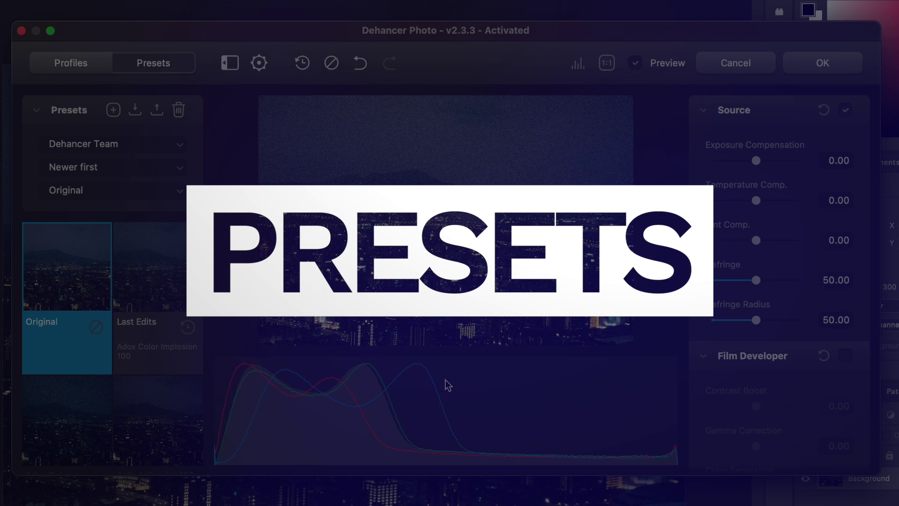
Step: Find and apply the Fuji Eterna Vivid 500 (Exp.2013) + 2383 preset to the cityscape
scroll(195, 382, "down", 5)
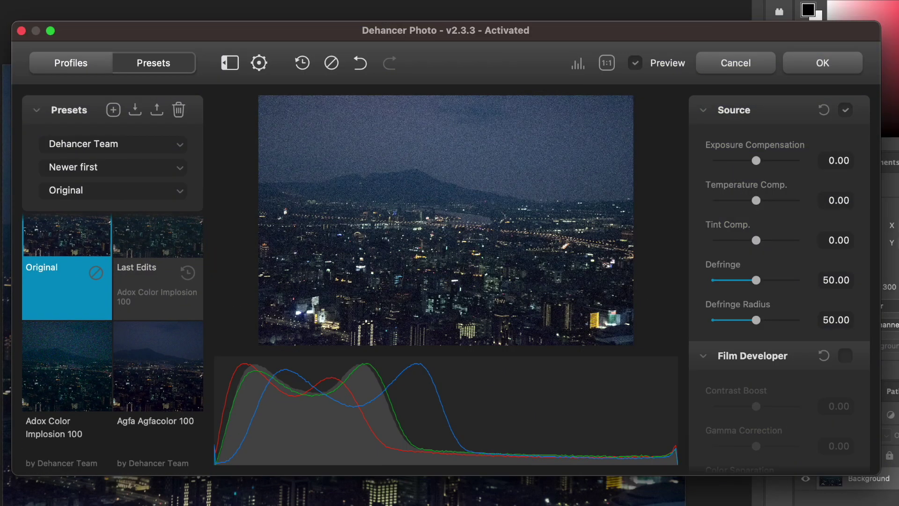
scroll(188, 374, "down", 1)
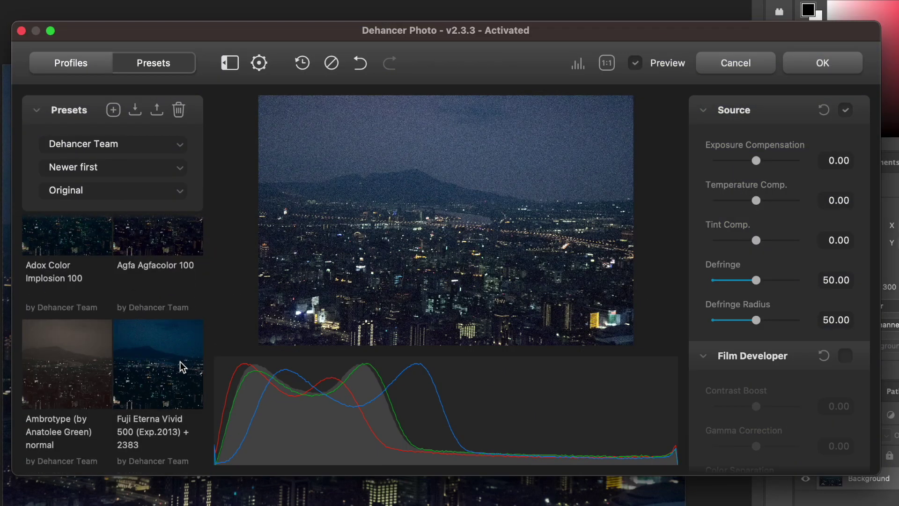
left_click(179, 361)
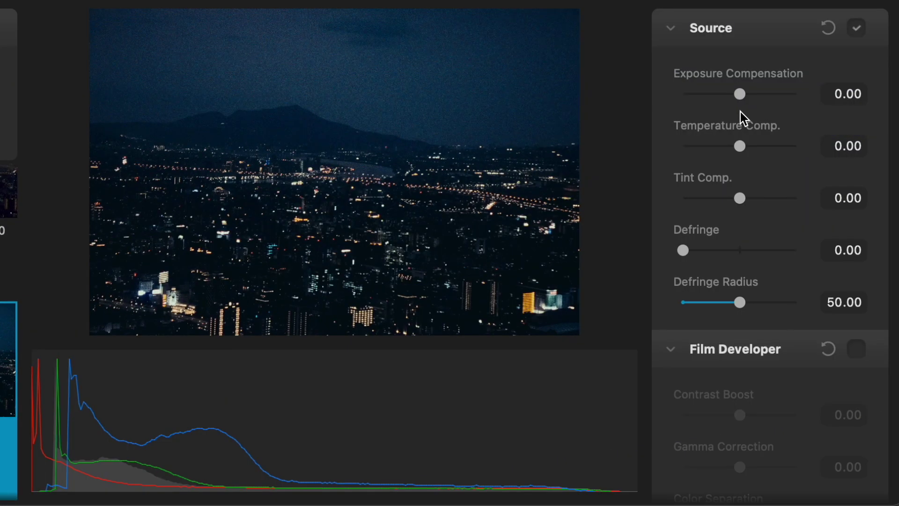
Step: Set Source exposure -0.24, temperature -9.23, tint 4.61, Defringe 22.38 and Defringe Radius 26.89
mouse_move(740, 96)
left_mouse_down()
mouse_move(730, 99)
mouse_move(748, 100)
mouse_move(731, 95)
left_mouse_up()
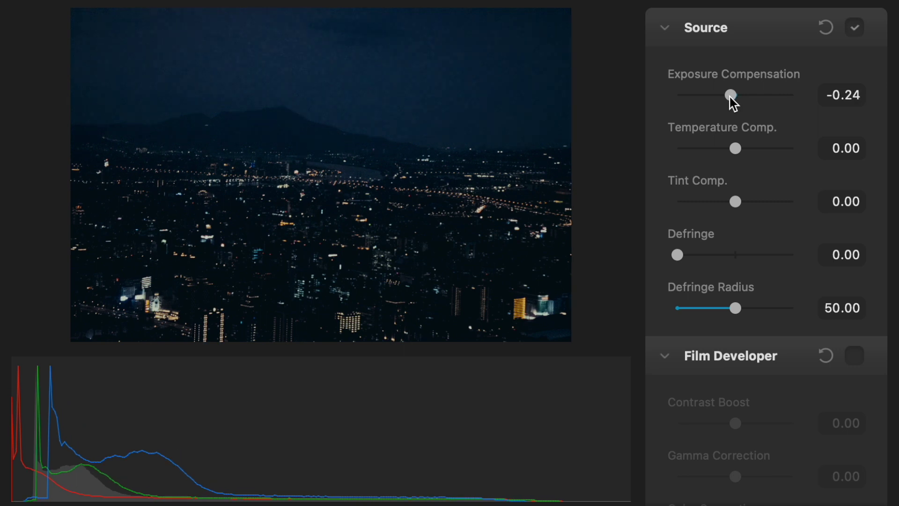
mouse_move(734, 150)
left_mouse_down()
mouse_move(722, 150)
mouse_move(761, 156)
mouse_move(720, 155)
mouse_move(730, 155)
left_mouse_up()
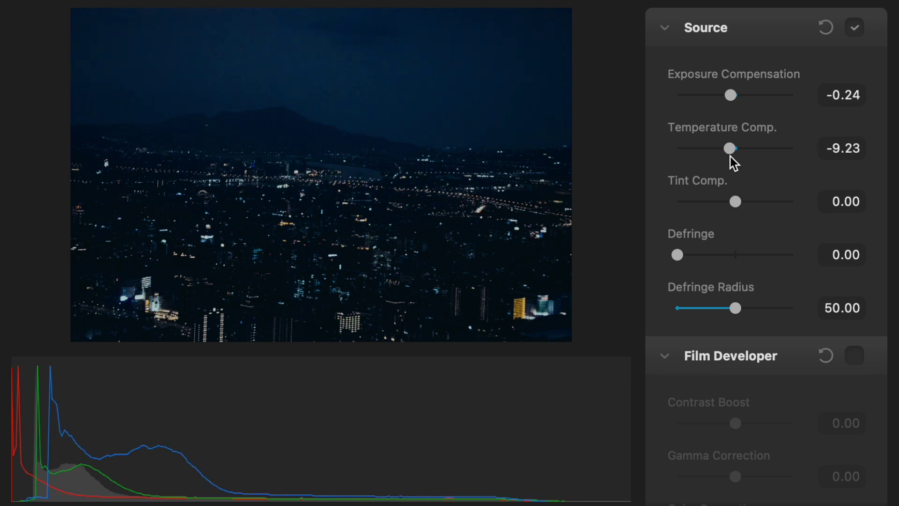
mouse_move(735, 202)
left_mouse_down()
mouse_move(706, 198)
mouse_move(770, 204)
mouse_move(737, 203)
left_mouse_up()
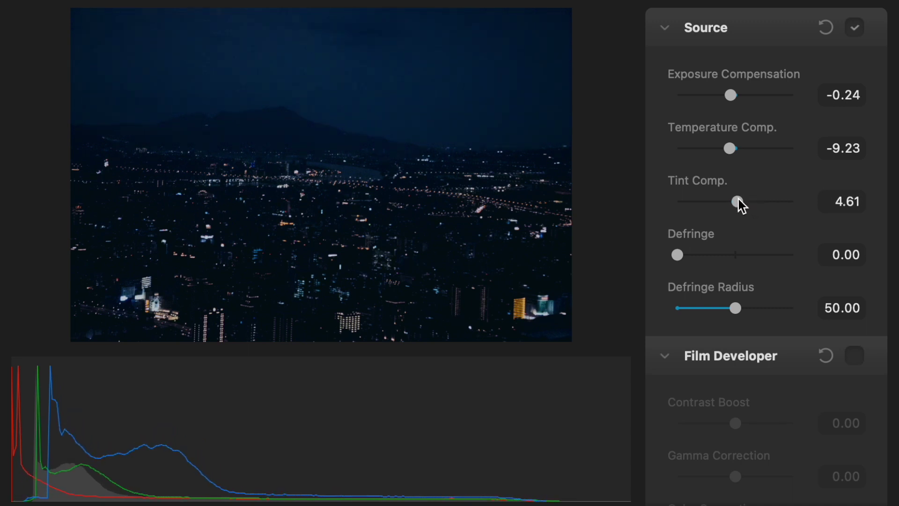
left_click_drag(679, 256, 703, 258)
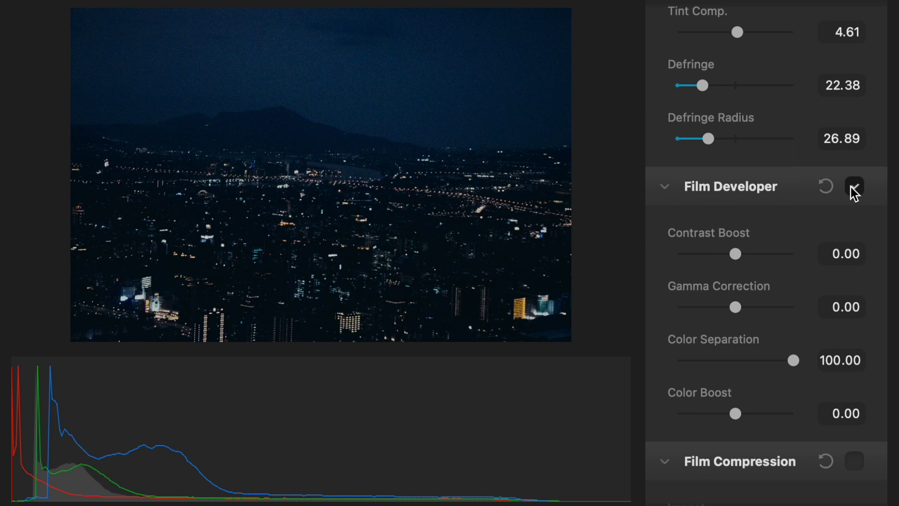
Step: Set Film Developer Contrast Boost -27.78, Gamma -23.03, Color Separation 37.80 and Color Boost 66.32
mouse_move(734, 254)
left_mouse_down()
mouse_move(752, 254)
mouse_move(720, 252)
left_mouse_up()
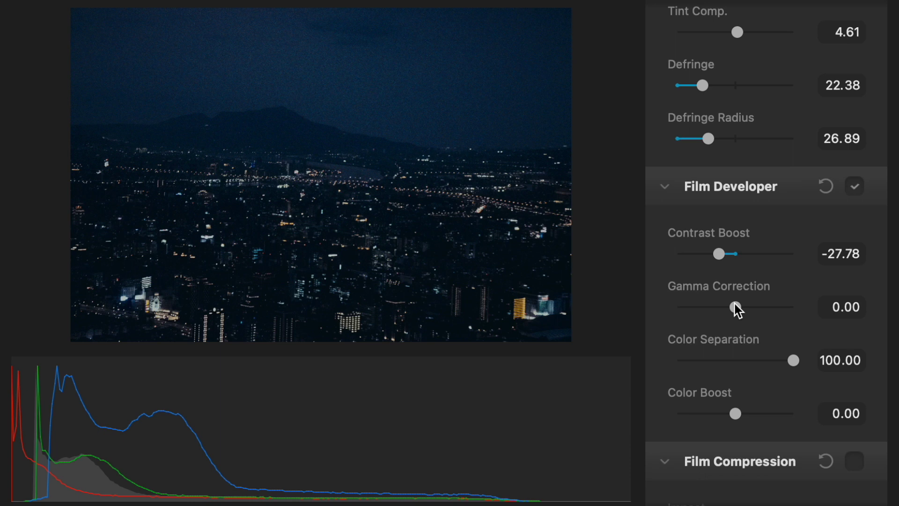
left_click_drag(735, 305, 709, 296)
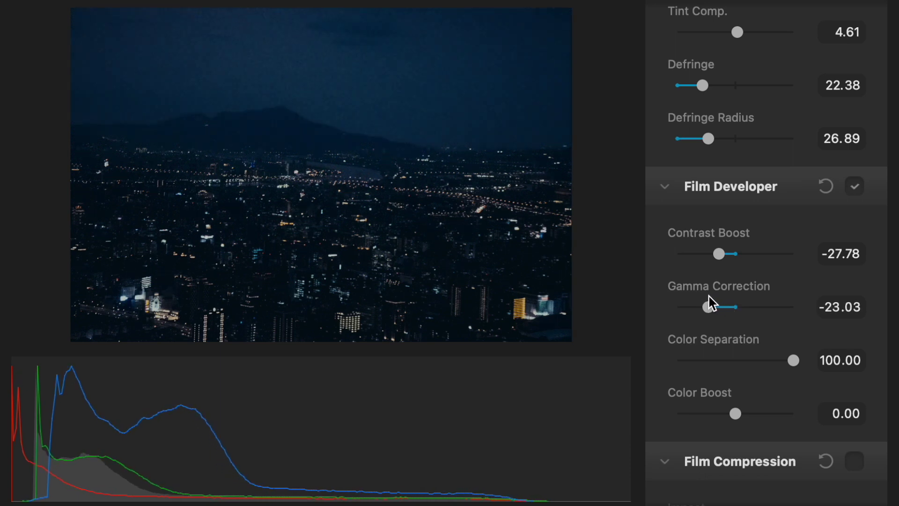
scroll(709, 296, "down", 2)
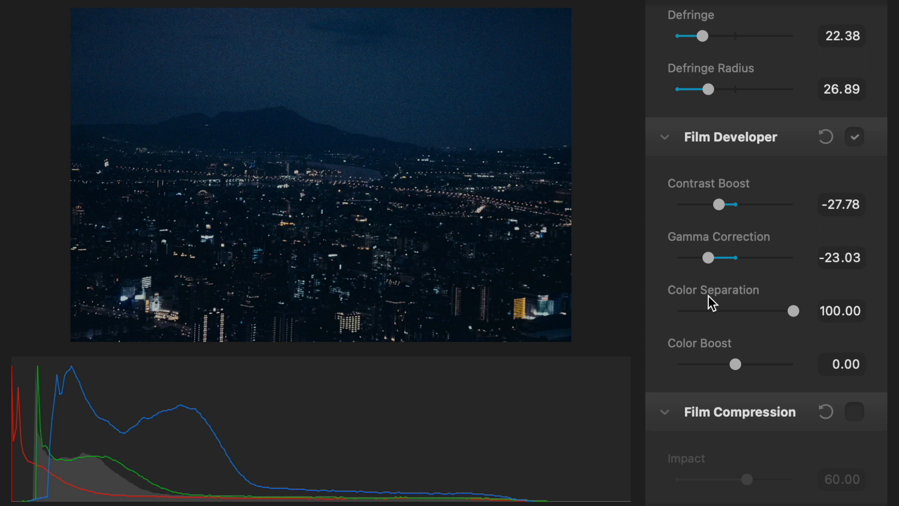
left_click_drag(793, 310, 721, 302)
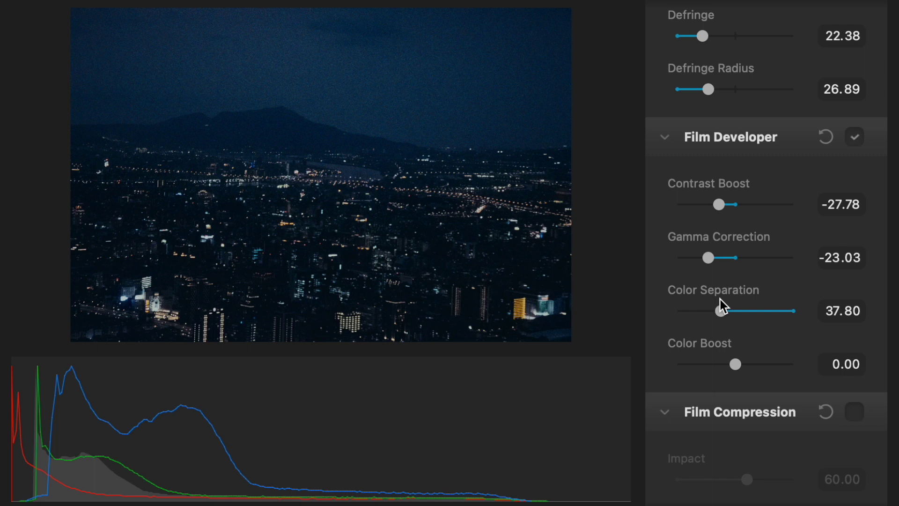
left_click_drag(735, 365, 772, 363)
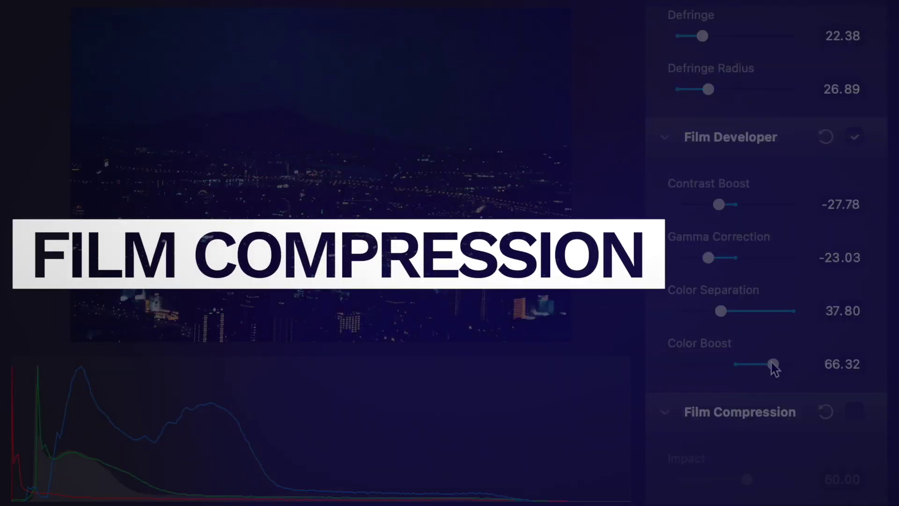
Step: Enable Film Compression with Impact 49.11, White Point 76.53, Tonal Range 0.00 and Color Density 86.14
scroll(772, 366, "down", 5)
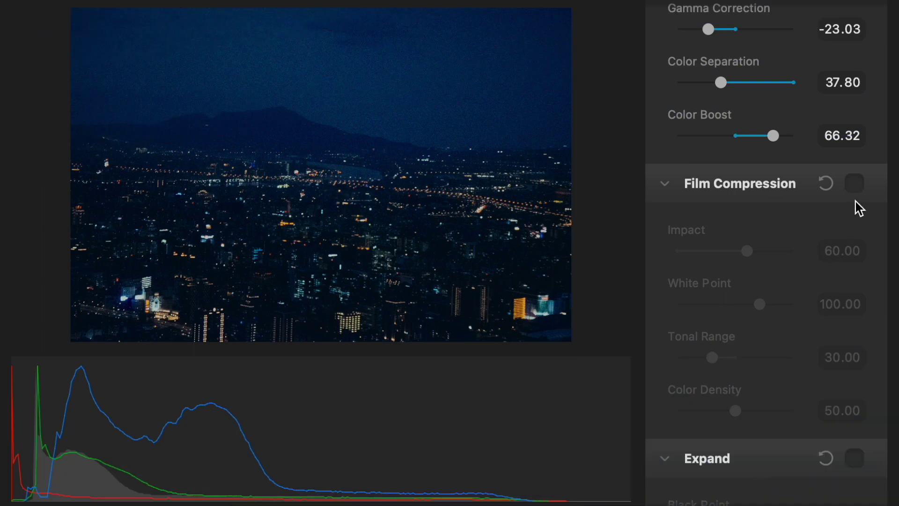
left_click(855, 191)
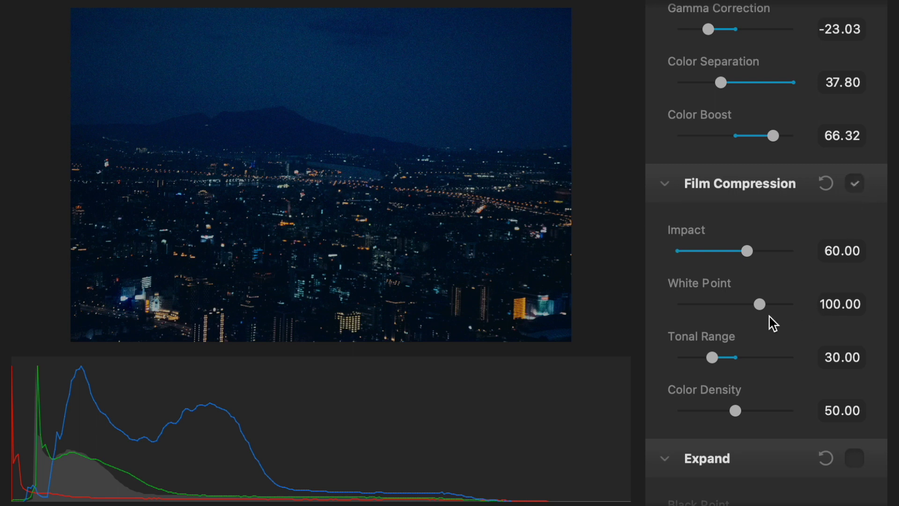
left_click_drag(747, 251, 734, 252)
left_click_drag(758, 305, 721, 302)
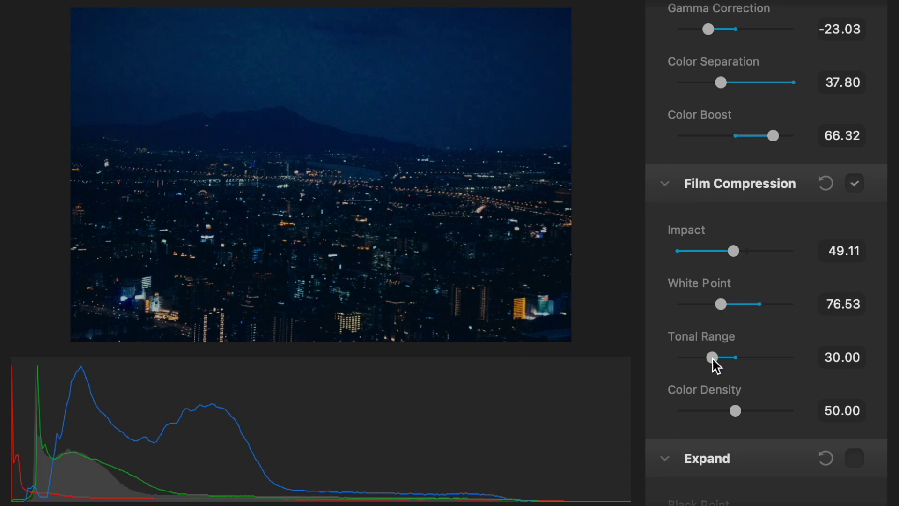
left_click_drag(713, 358, 678, 359)
left_click_drag(734, 411, 776, 419)
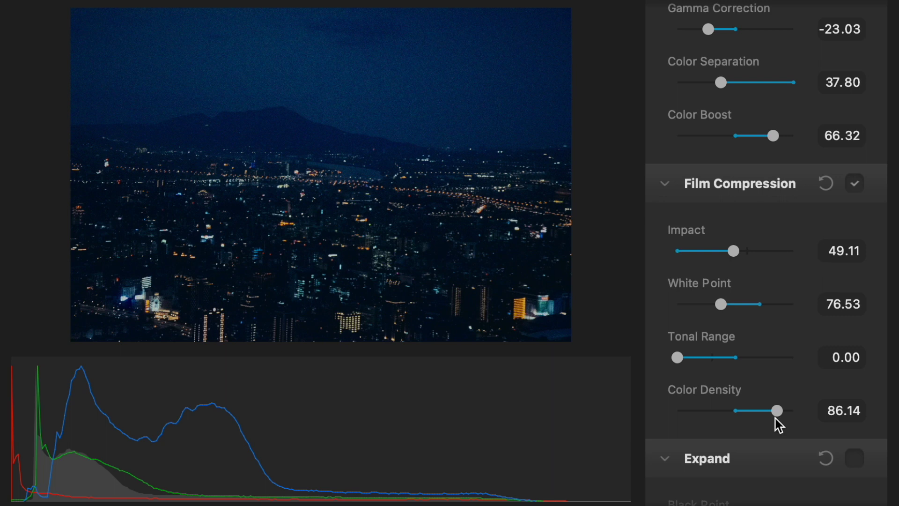
scroll(775, 418, "down", 5)
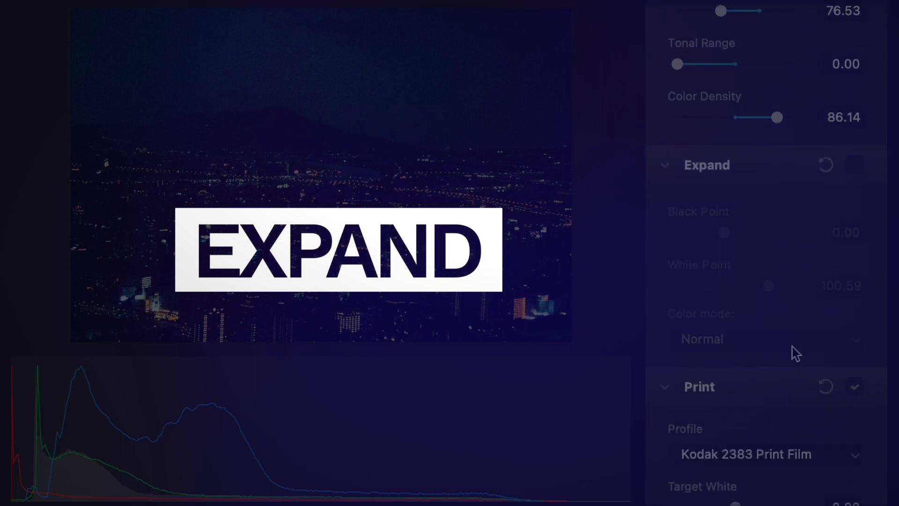
Step: Enable Expand in Luma mode with black point 8.75, undoing the last white-point change back to 65.83
left_click(854, 165)
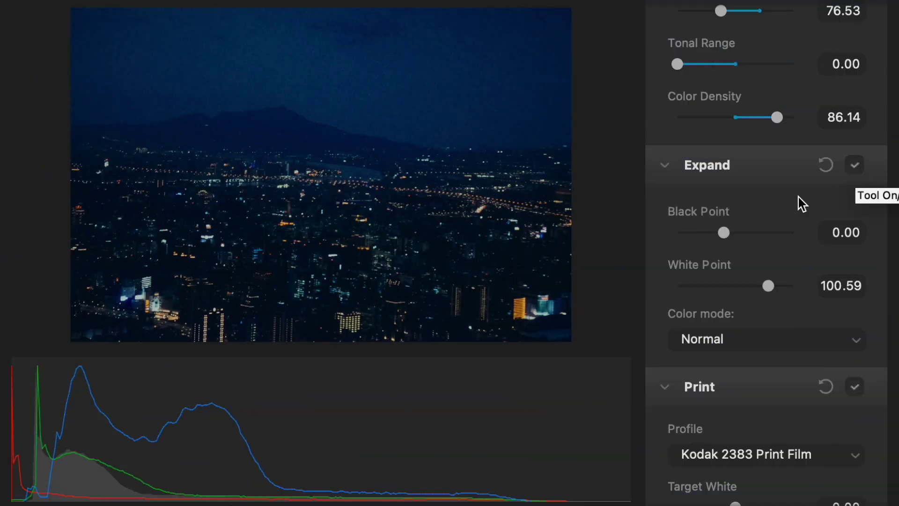
left_click_drag(725, 243, 707, 233)
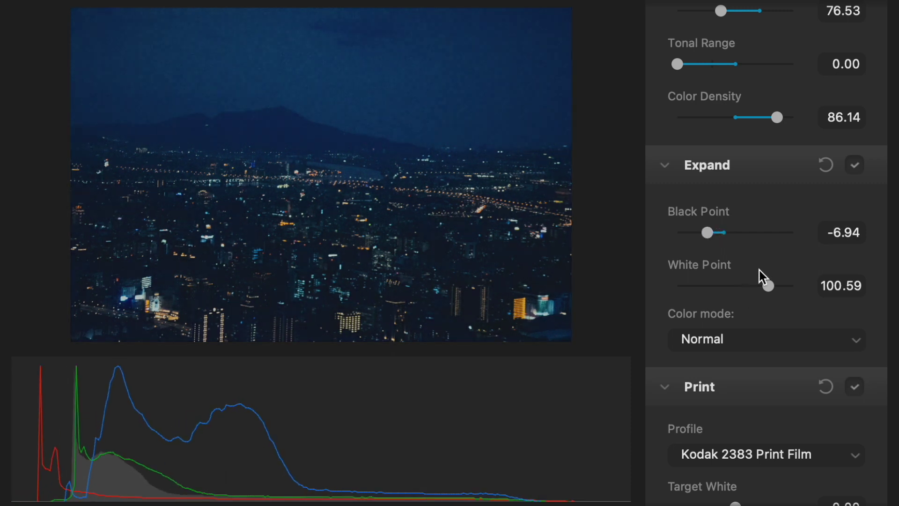
left_click_drag(767, 283, 694, 283)
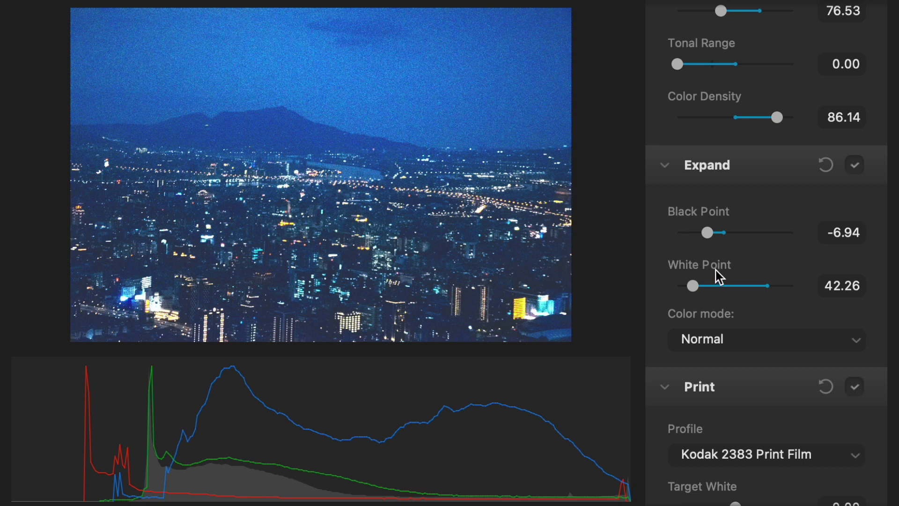
left_click_drag(696, 287, 723, 287)
left_click_drag(707, 232, 725, 234)
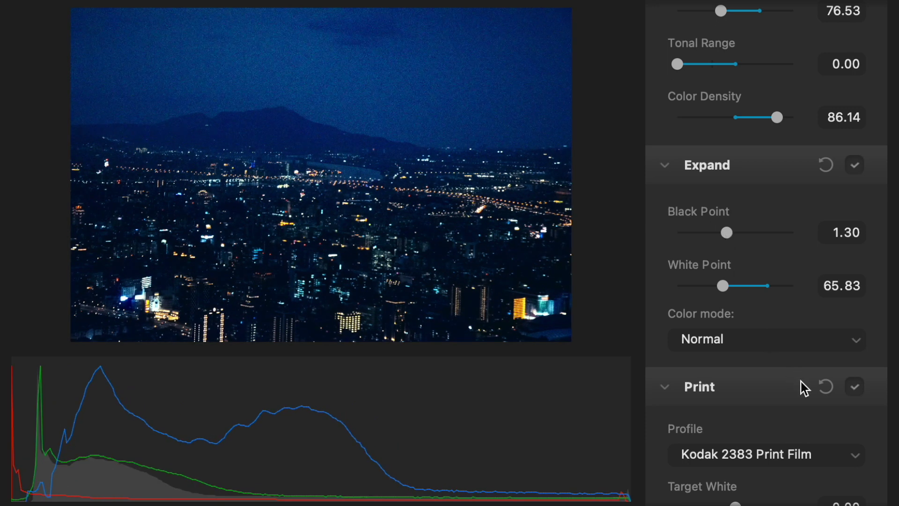
left_click(789, 339)
left_click(782, 359)
left_click_drag(728, 230, 744, 236)
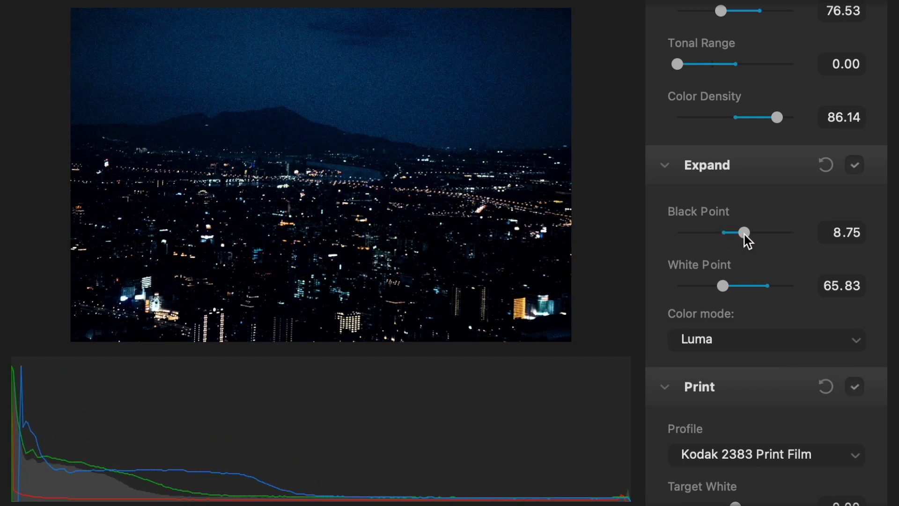
left_click_drag(723, 285, 698, 282)
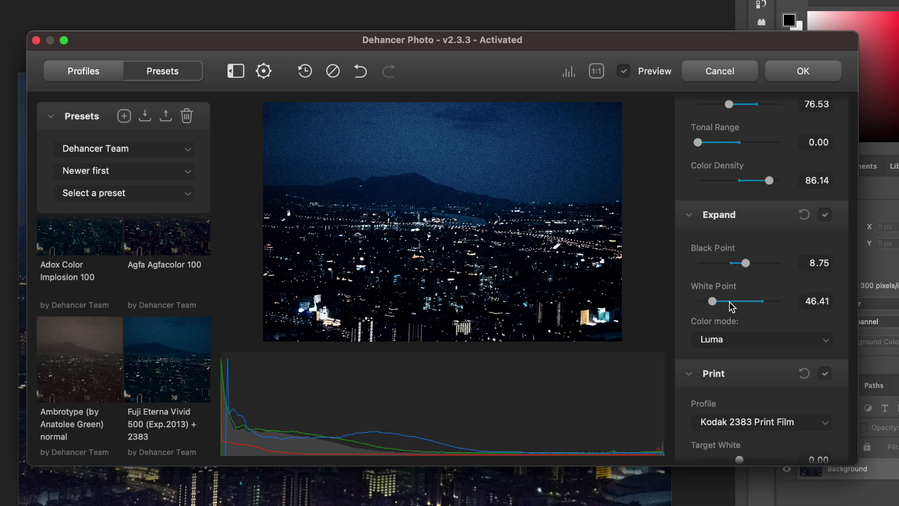
left_click(364, 74)
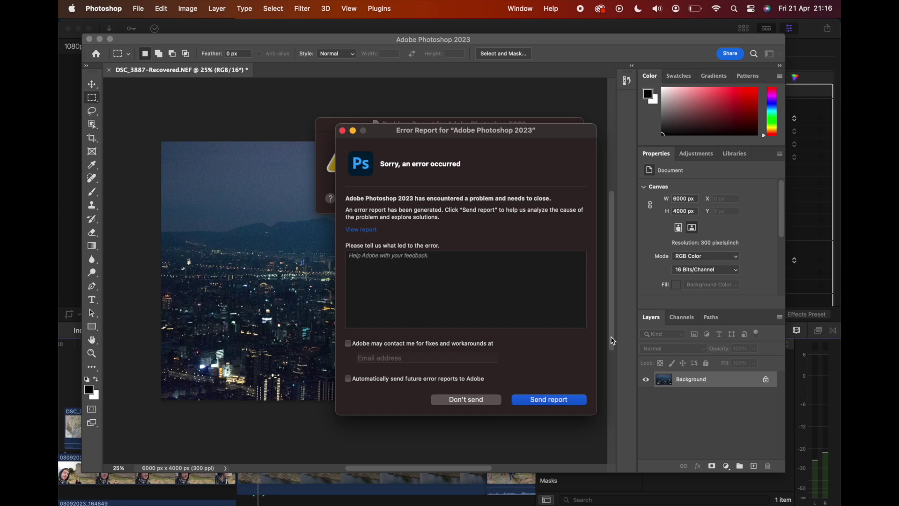
Step: Dismiss the crash report without sending it and relaunch Dehancer Film from the Filter menu
left_click(490, 401)
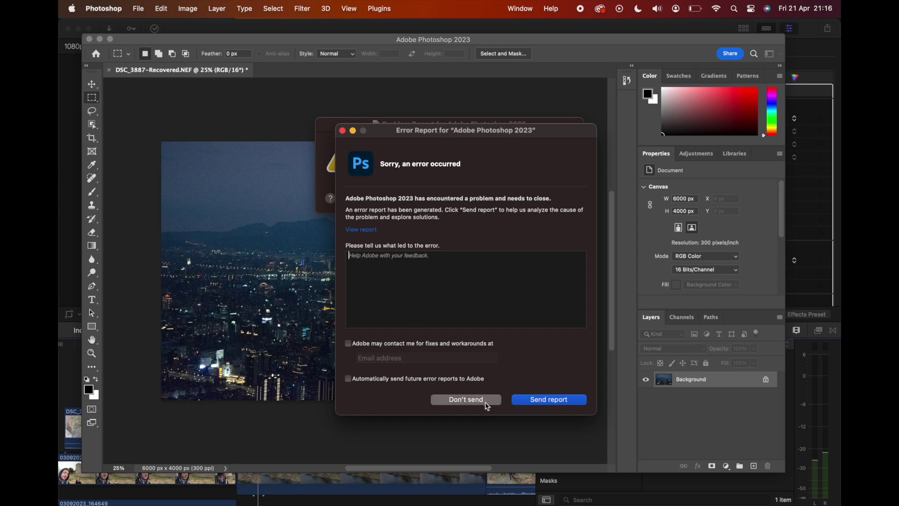
left_click(303, 10)
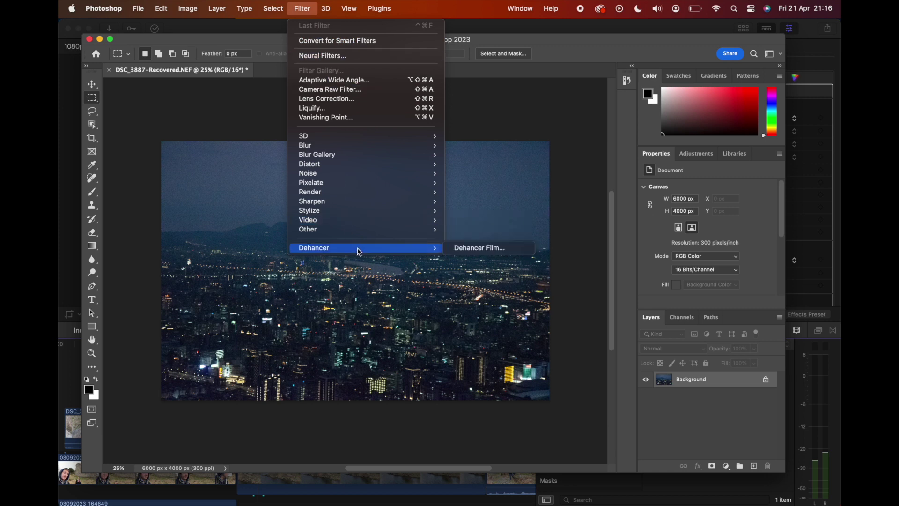
left_click(453, 250)
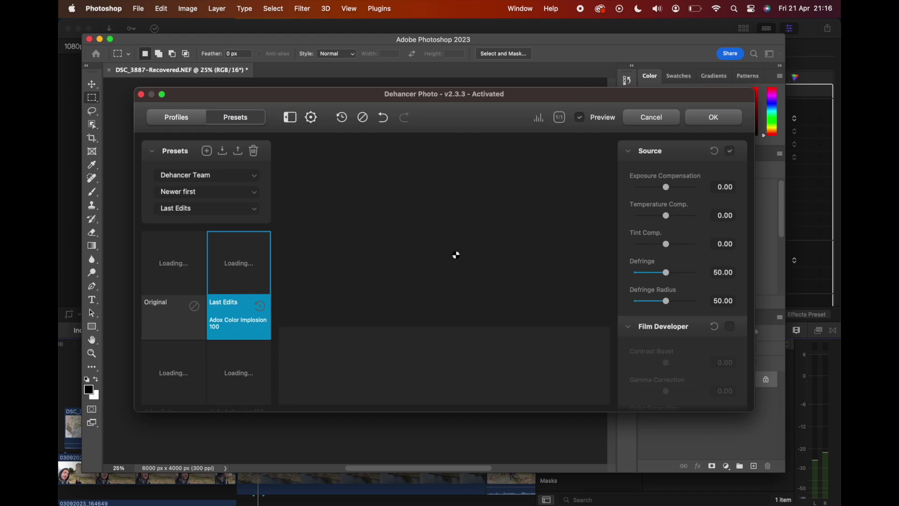
scroll(746, 361, "down", 15)
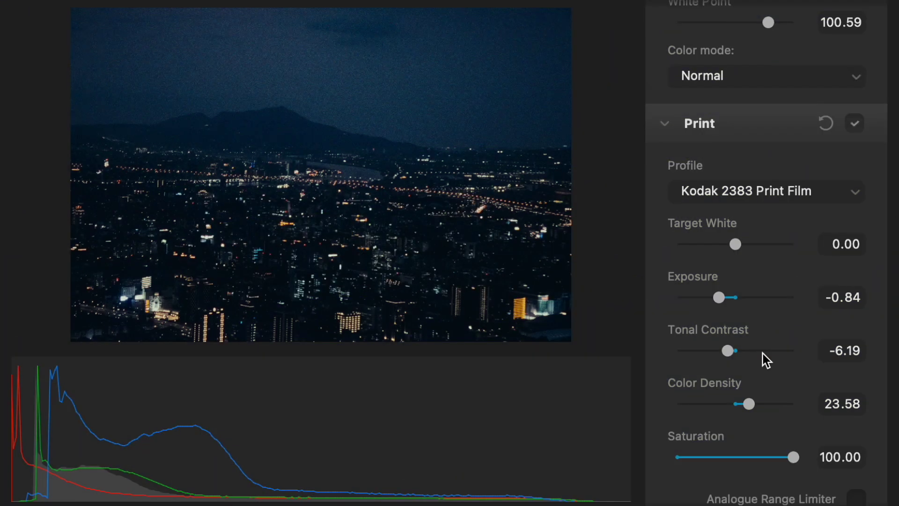
Step: Preview the Fujifilm 3513, Cineon Film Log, Linear and Kodak Endura Glossy print profiles
left_click(809, 194)
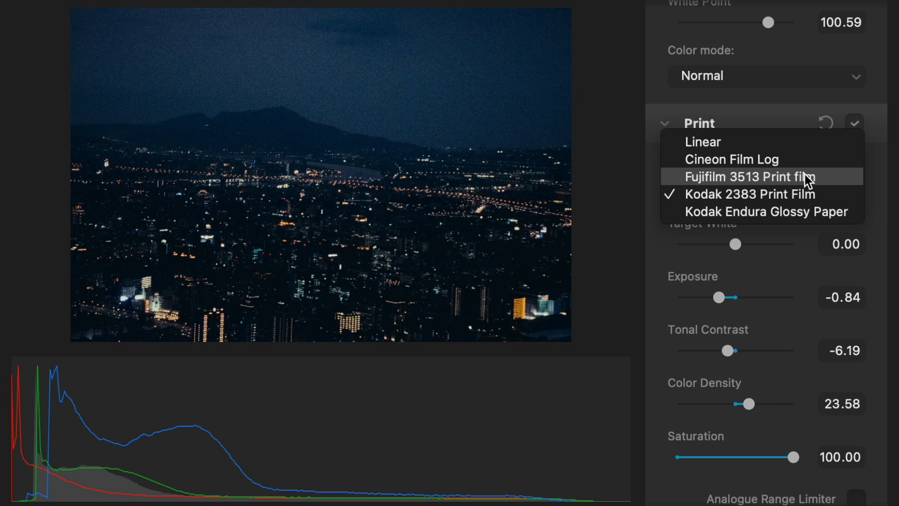
left_click(806, 178)
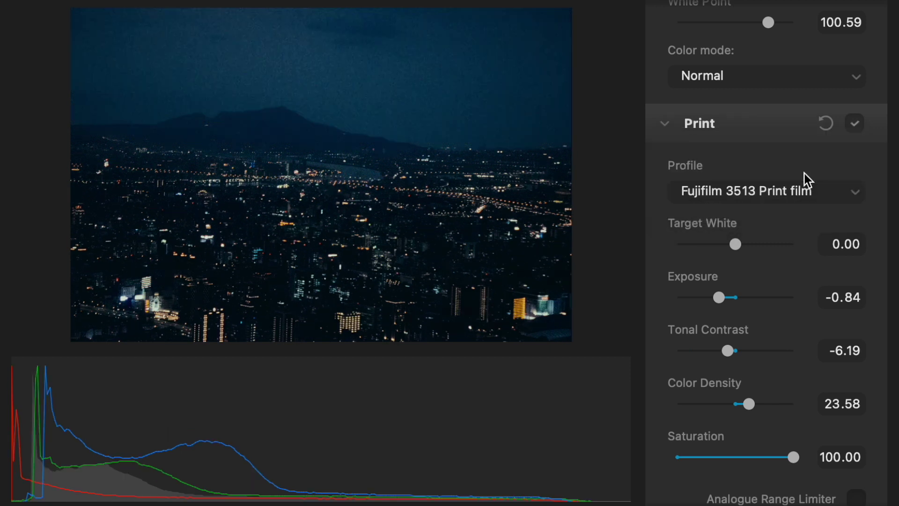
left_click(780, 206)
left_click(779, 181)
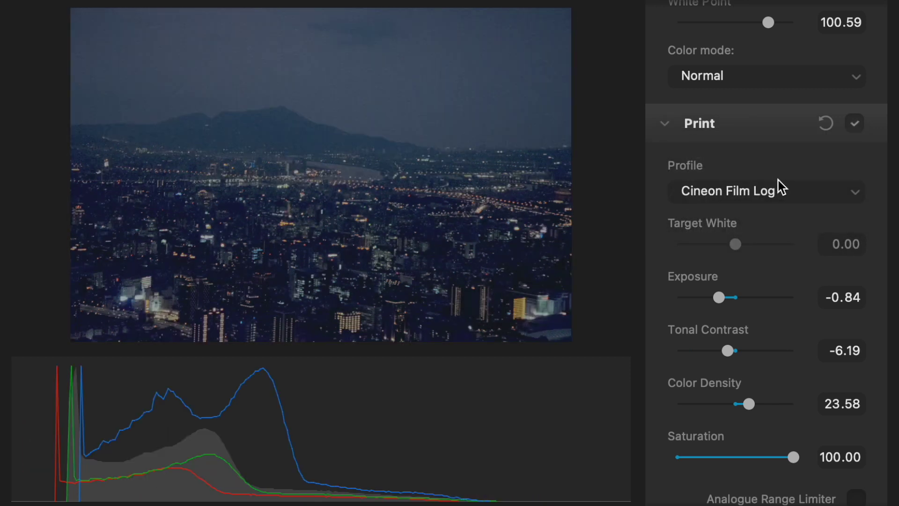
left_click(779, 182)
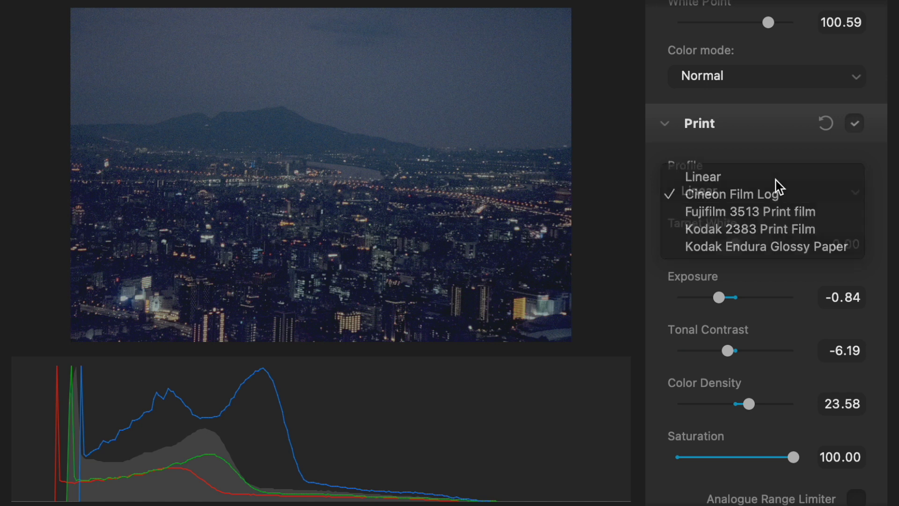
left_click(775, 179)
left_click(775, 194)
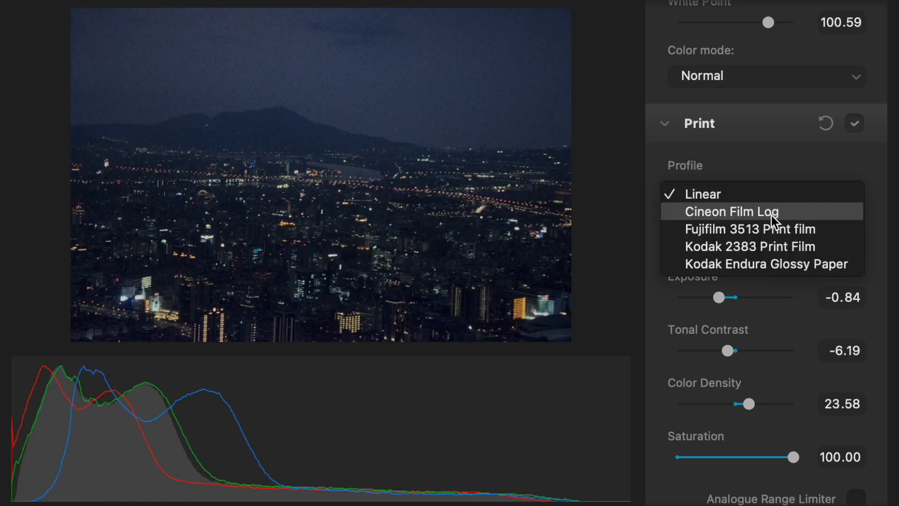
left_click(770, 265)
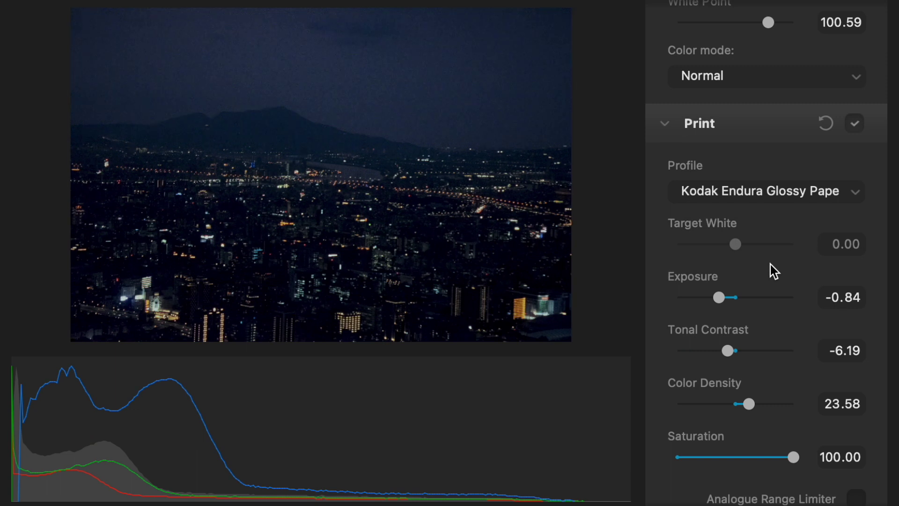
Step: Settle on the Fujifilm 3513 Print film profile and raise print exposure to -0.63
left_click(771, 192)
left_click(757, 149)
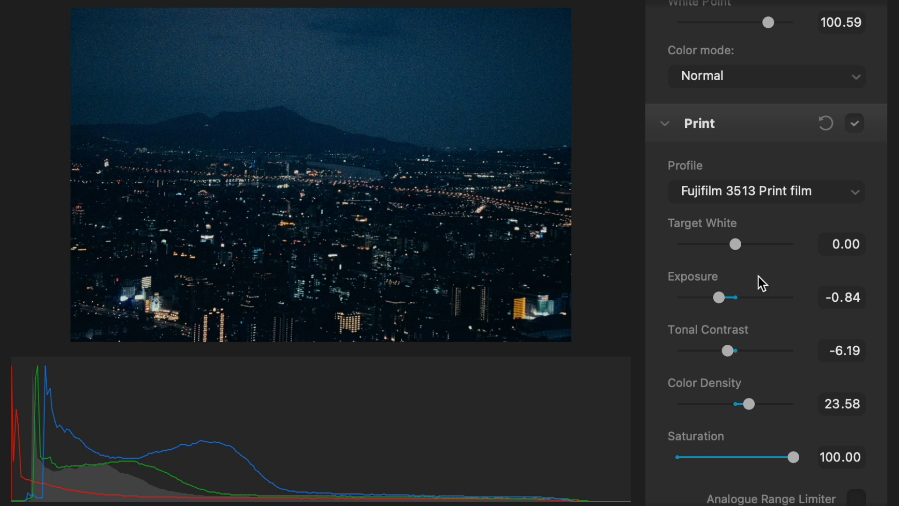
mouse_move(720, 297)
left_mouse_down()
mouse_move(743, 303)
mouse_move(724, 295)
left_mouse_up()
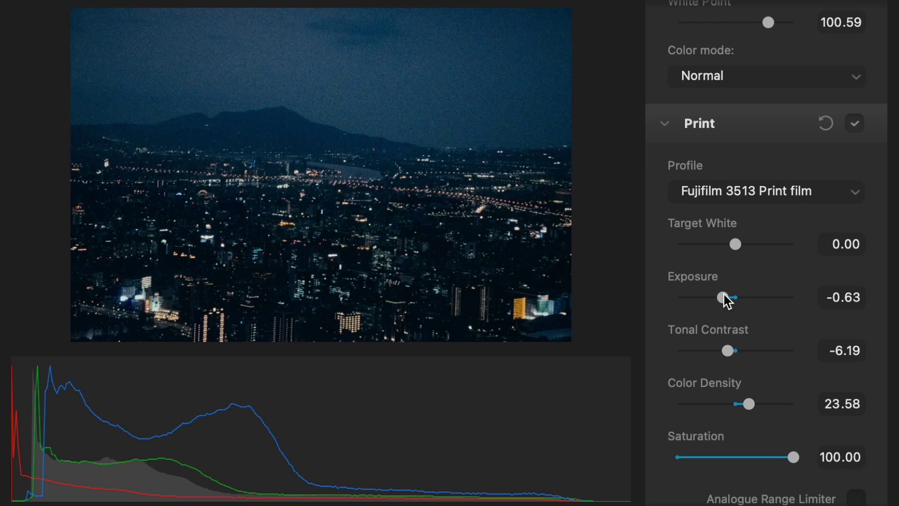
scroll(755, 380, "down", 3)
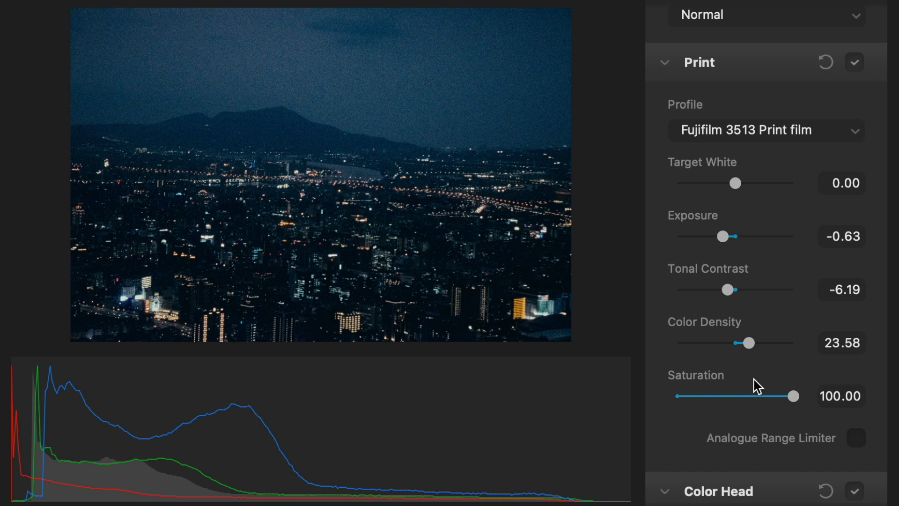
Step: Gang the three colour-balance values, set them all to -20.49, then unlink them
scroll(754, 381, "down", 15)
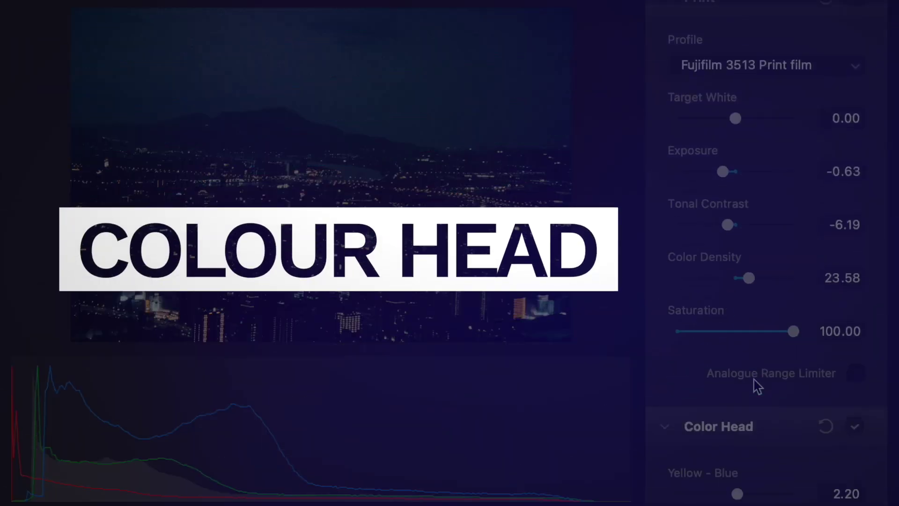
scroll(754, 381, "down", 3)
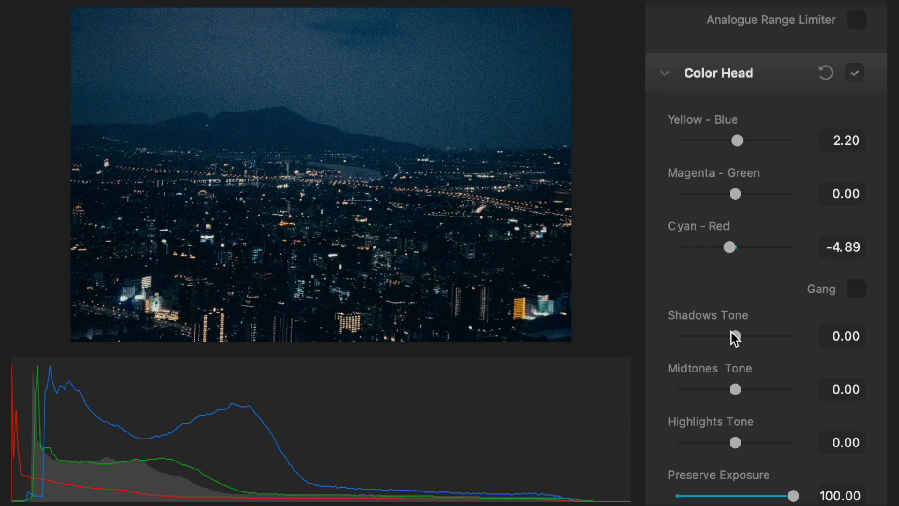
scroll(768, 357, "down", 4)
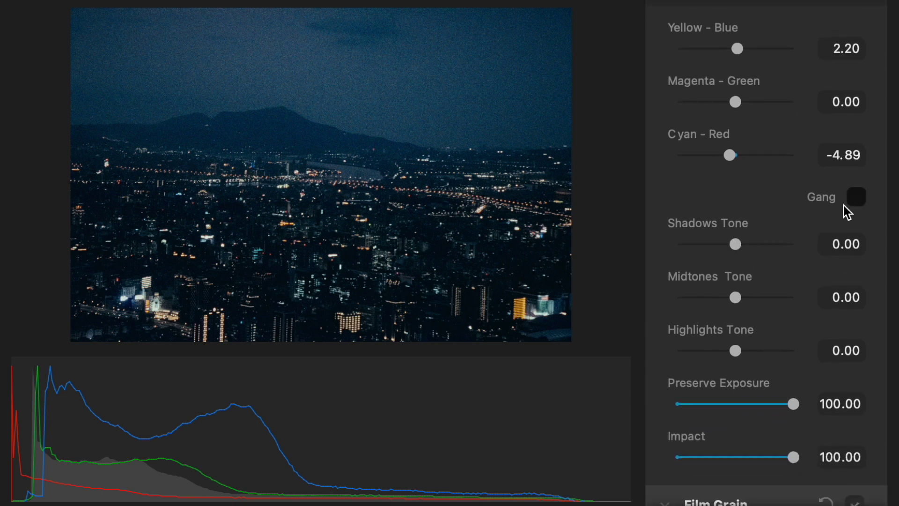
left_click(857, 201)
left_click_drag(734, 102, 715, 107)
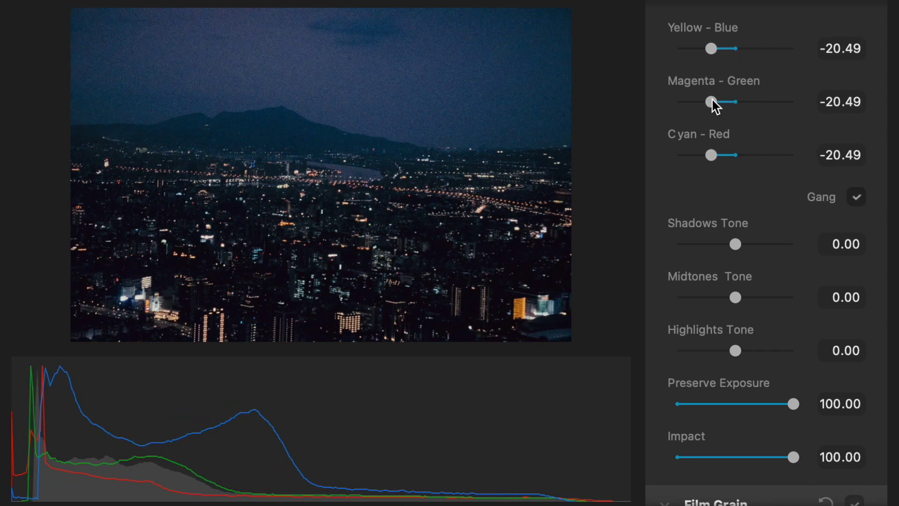
left_click(855, 199)
Step: Set Shadows Tone to 45.29, Midtones Tone to -15.91 and Highlights Tone to 29.22
left_click_drag(738, 244, 761, 245)
left_click_drag(737, 299, 725, 297)
left_click_drag(730, 349, 752, 351)
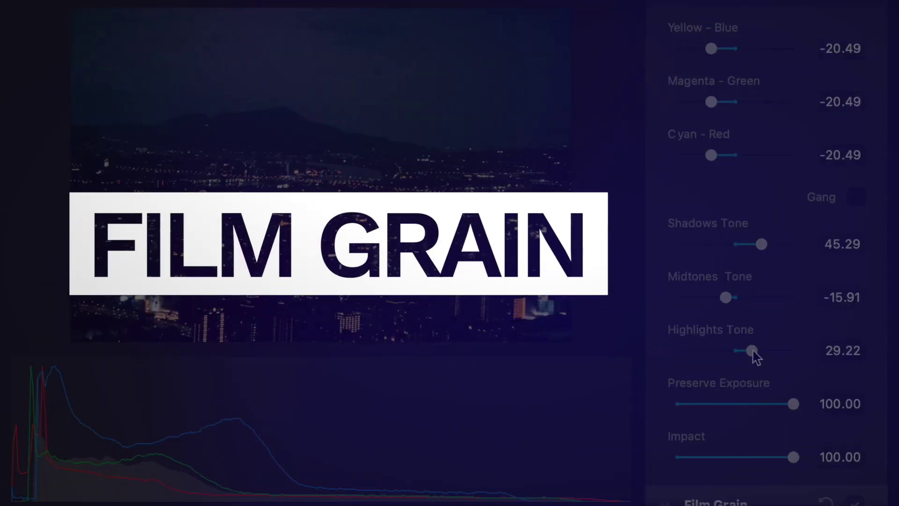
Step: Make the film grain Negative type with Size 2.74, Amount 43.87, Resolution 79.81, Shadows 80.89
scroll(755, 357, "down", 10)
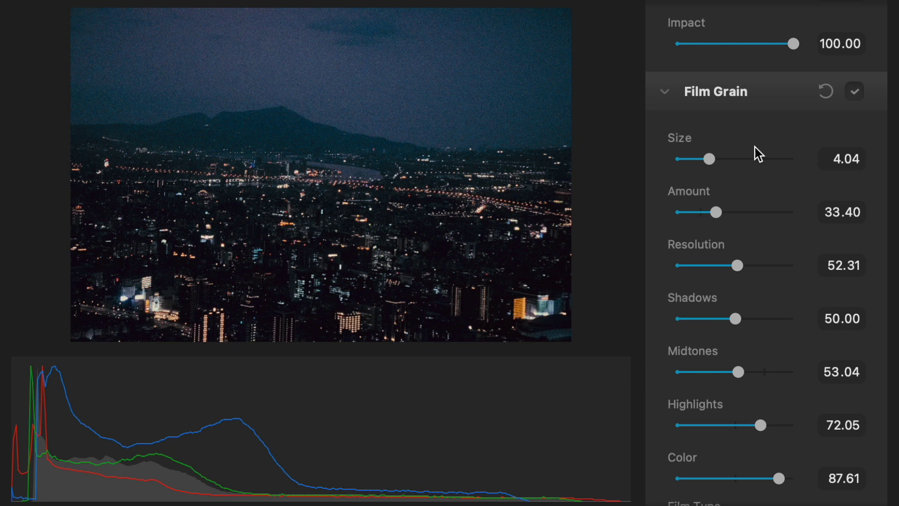
scroll(755, 147, "down", 3)
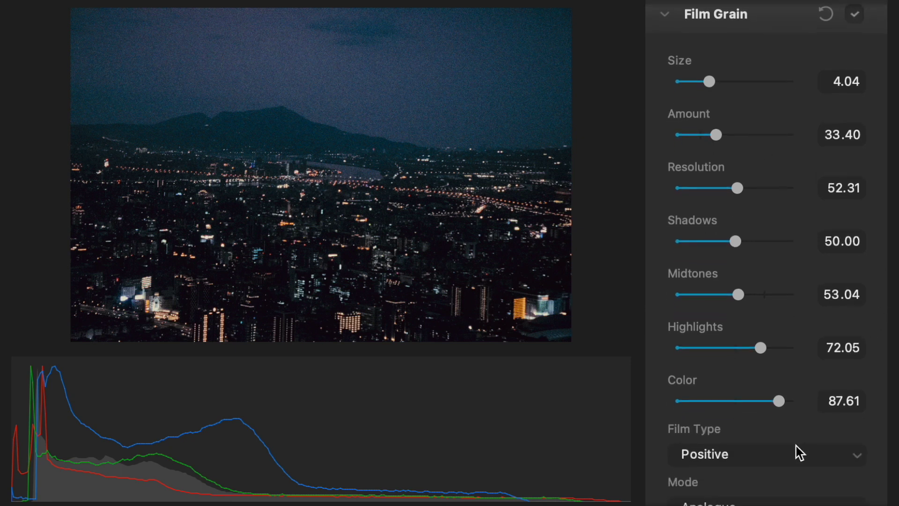
left_click(796, 446)
left_click(793, 443)
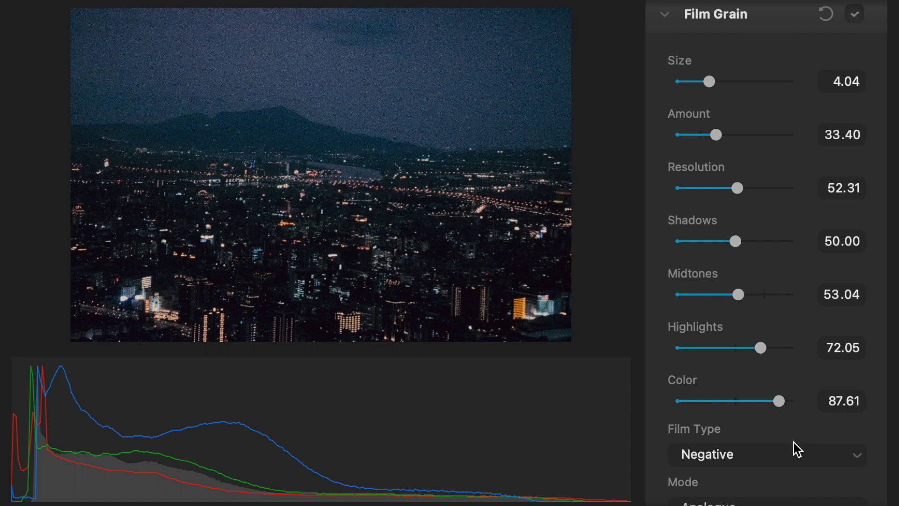
left_click_drag(707, 83, 785, 105)
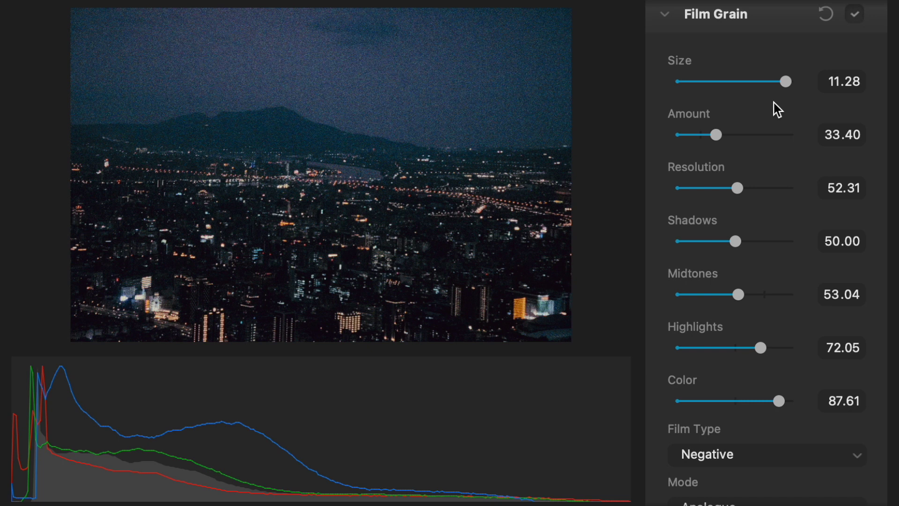
left_click_drag(698, 74, 695, 73)
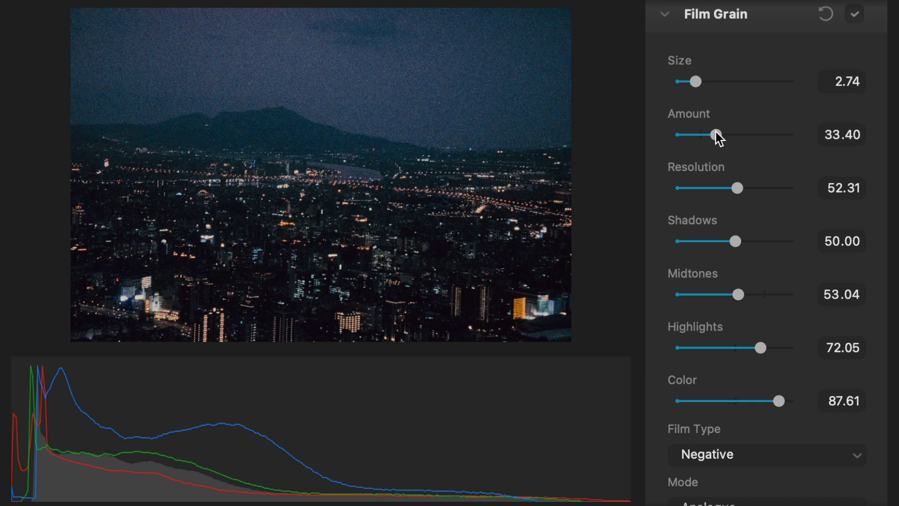
left_click_drag(716, 135, 729, 136)
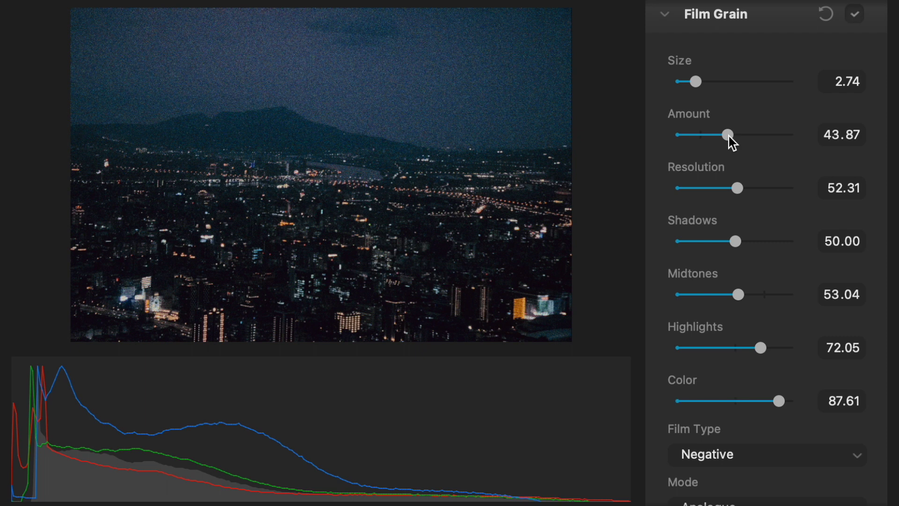
left_click_drag(738, 187, 771, 189)
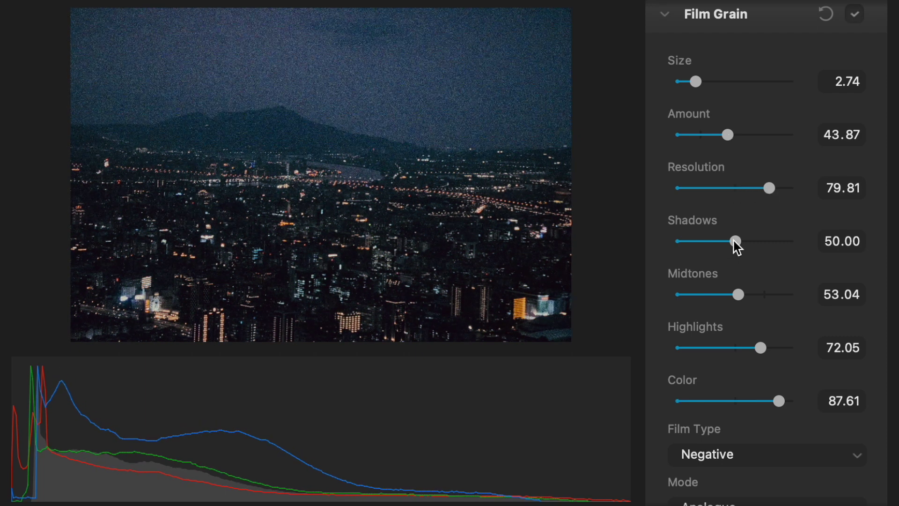
left_click_drag(735, 240, 771, 248)
Step: Set Halation Smoothness 44.34, Local Diffusion 38.36, Amplify 68.53 and Hue 6.43
scroll(782, 311, "down", 5)
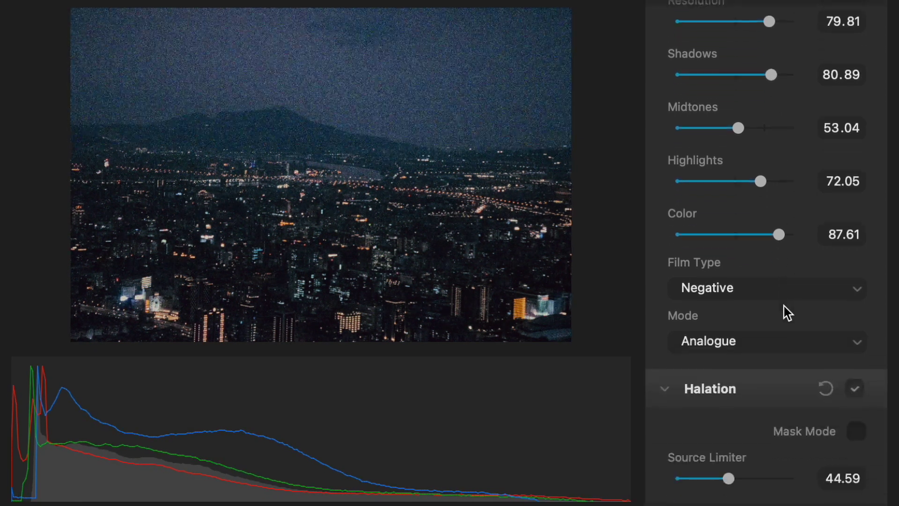
left_click(780, 326)
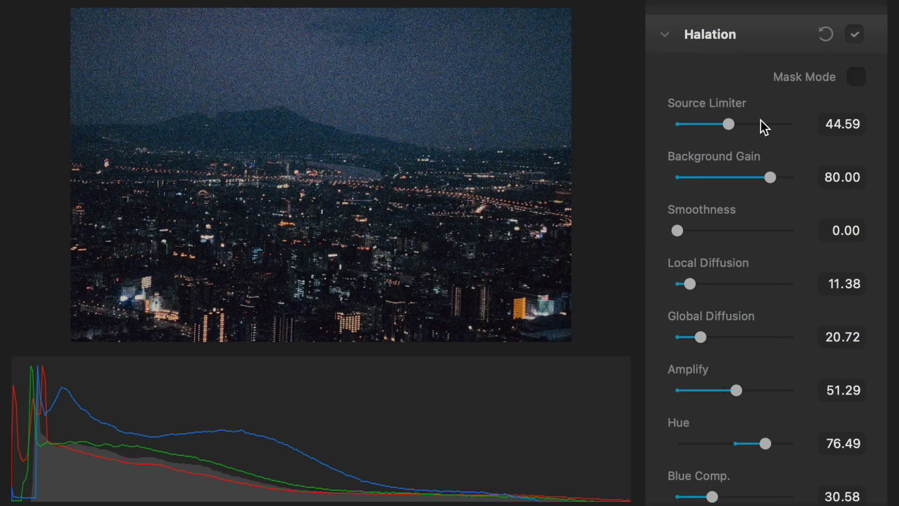
left_click_drag(679, 231, 731, 232)
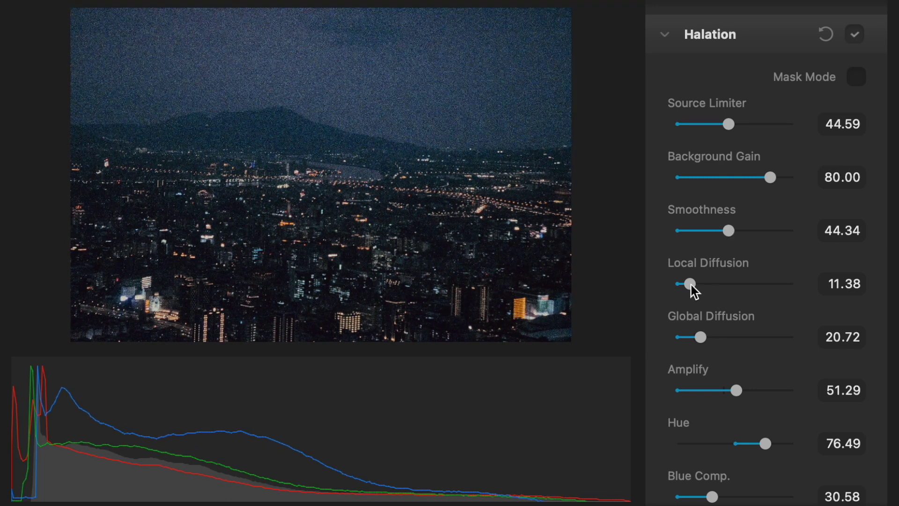
left_click_drag(691, 284, 722, 285)
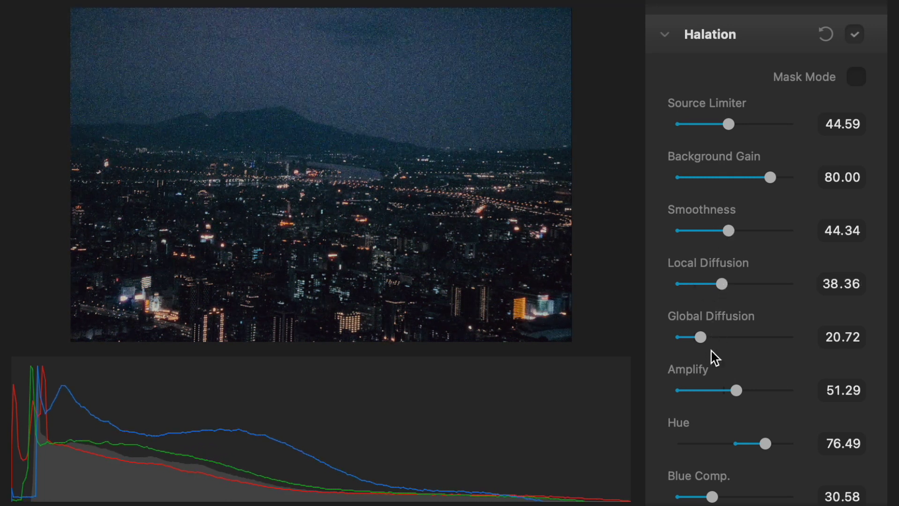
left_click_drag(731, 384, 757, 389)
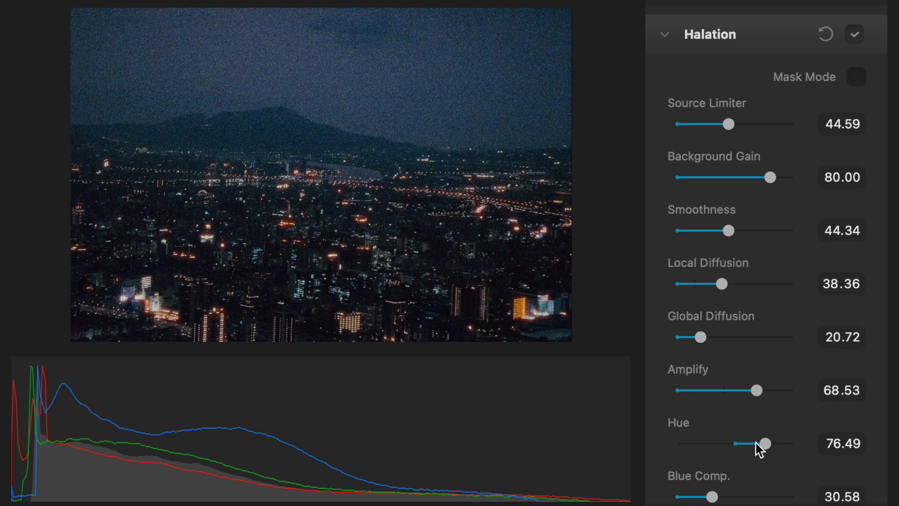
left_click_drag(756, 443, 685, 447)
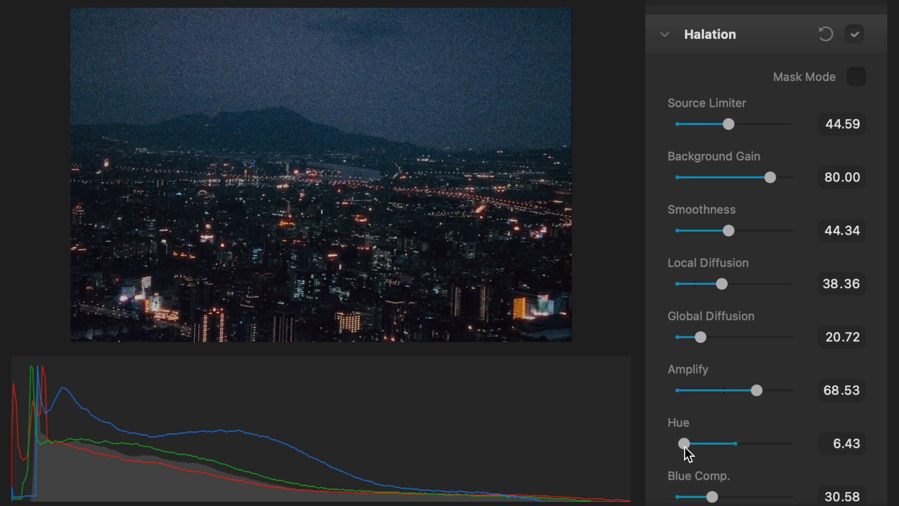
Step: With the halation mask shown, set Hue 41.32 and Smoothness 9.57, then turn the mask off
left_click(855, 85)
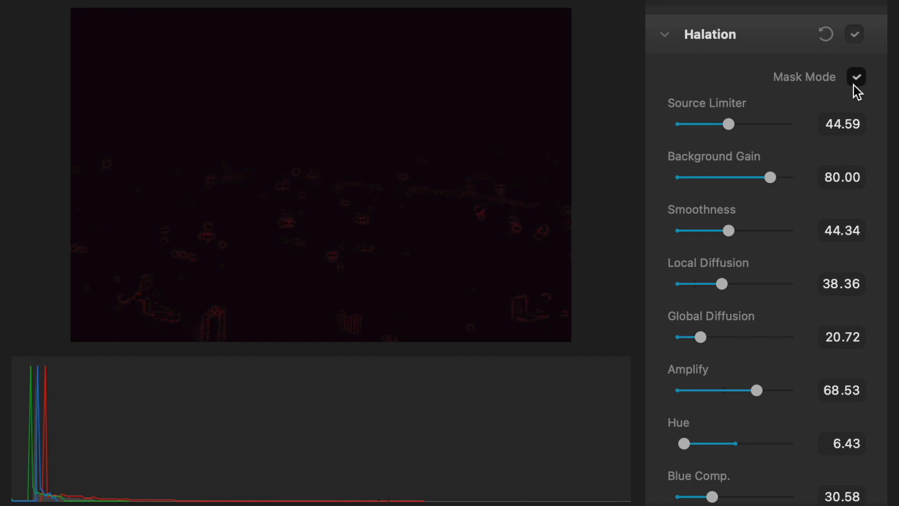
left_click_drag(684, 443, 725, 442)
left_click_drag(728, 230, 689, 229)
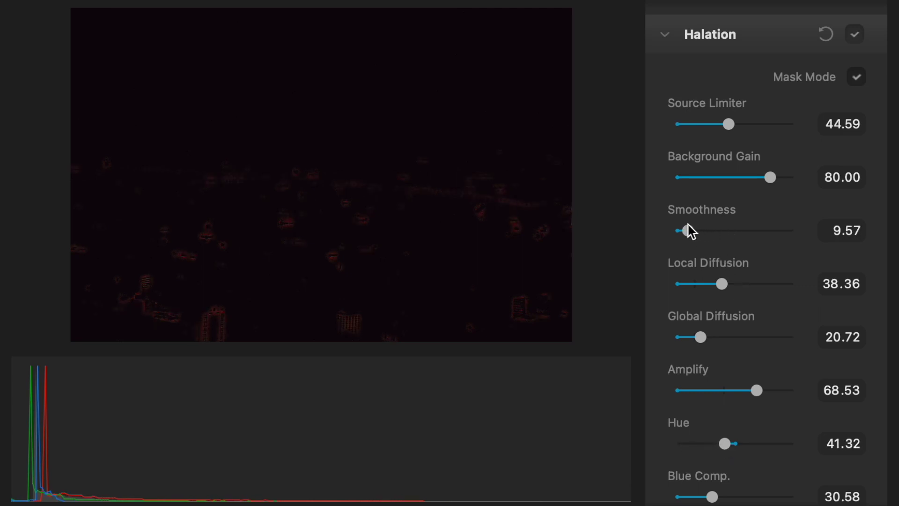
left_click(857, 77)
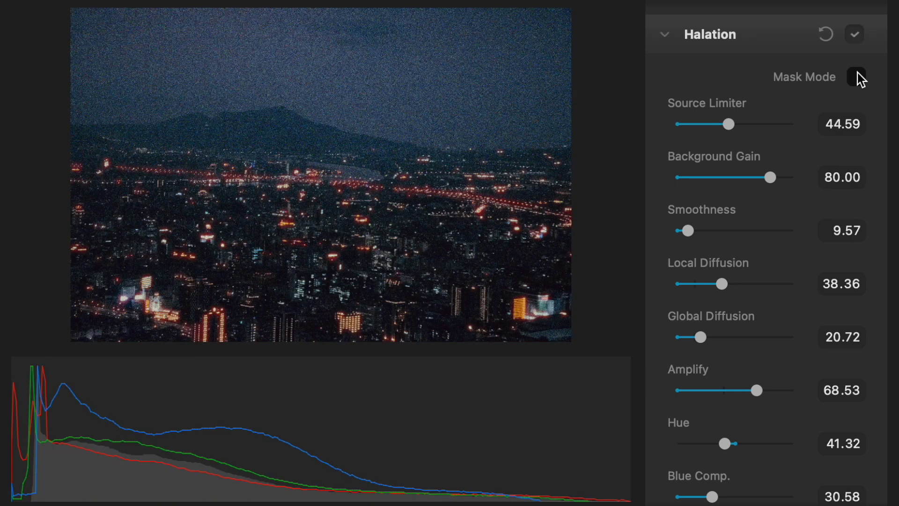
scroll(870, 220, "down", 6)
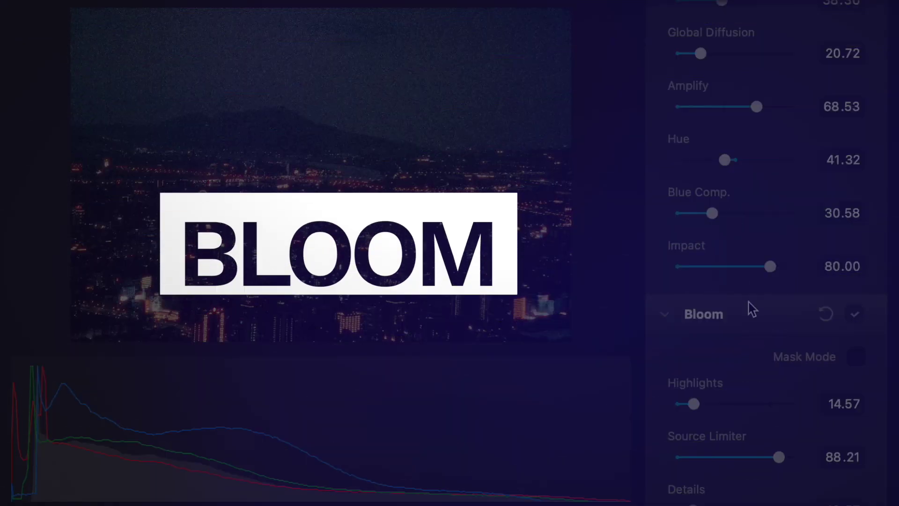
Step: In bloom mask view, raise Details to 40.29, cut Diffusion to about 38, boost Amplify to 68.86
scroll(748, 307, "down", 5)
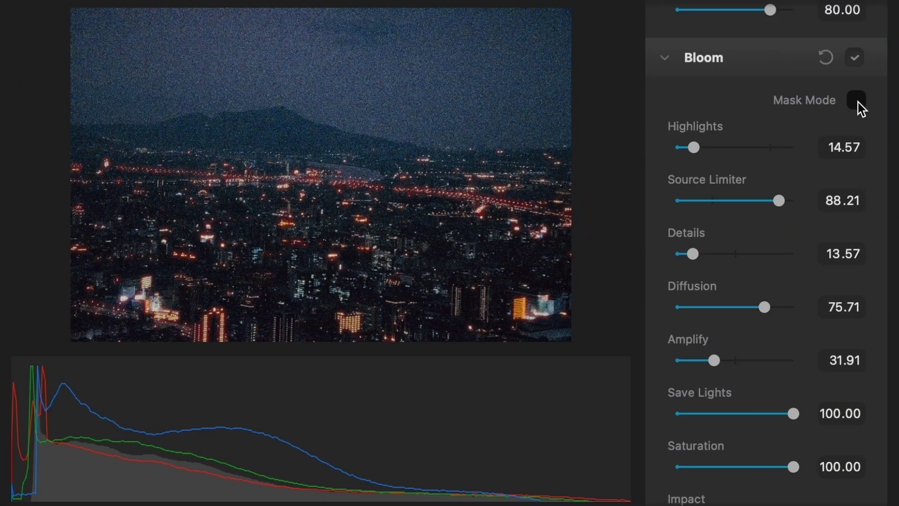
left_click(858, 102)
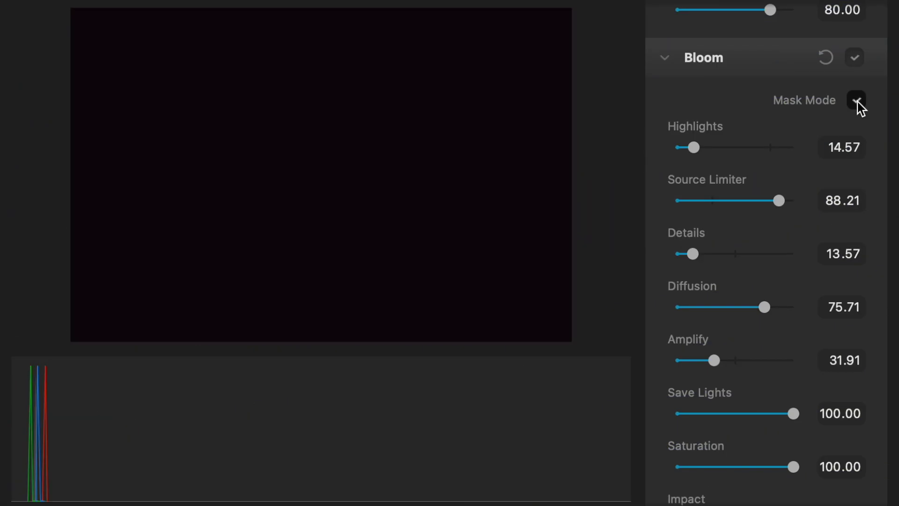
left_click_drag(700, 250, 725, 253)
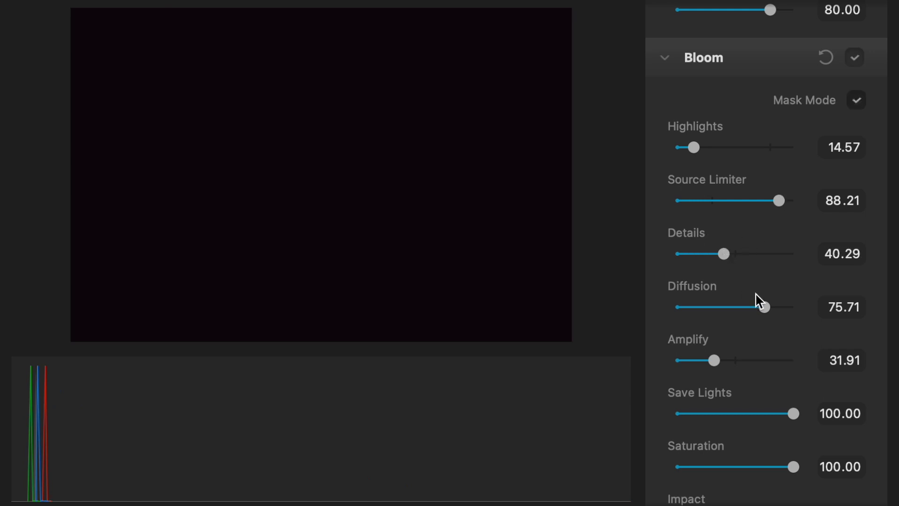
left_click_drag(764, 307, 720, 313)
left_click_drag(710, 361, 756, 362)
Step: Lower bloom Saturation to 63.24 and Save Lights to 29.33, then turn off the bloom mask
left_click_drag(795, 407, 744, 415)
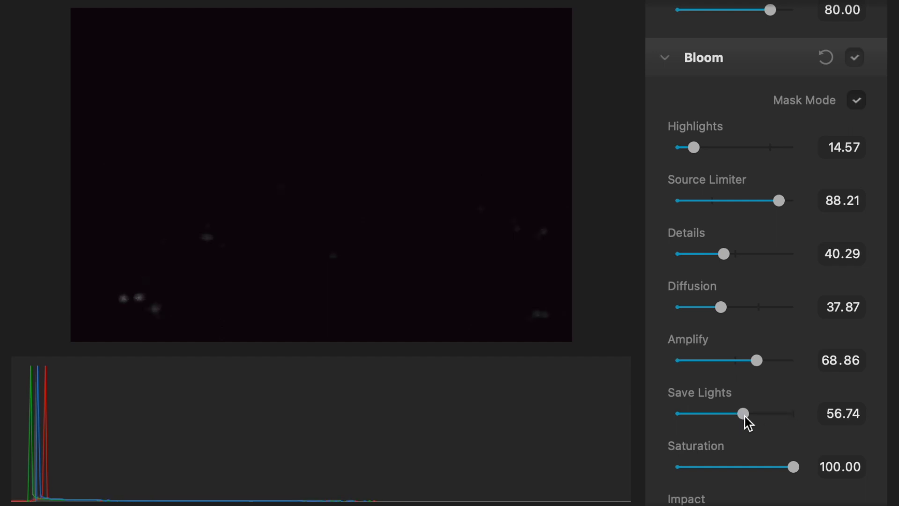
left_click_drag(792, 466, 750, 466)
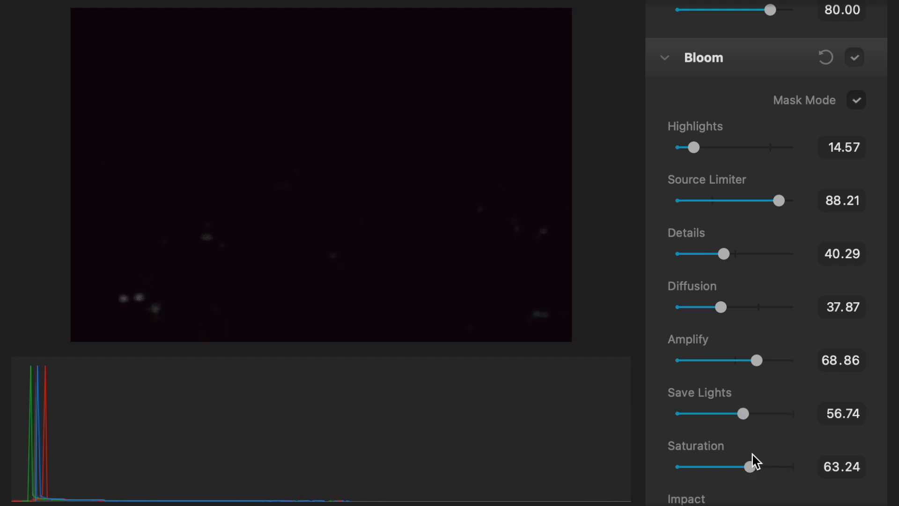
left_click_drag(744, 415, 711, 416)
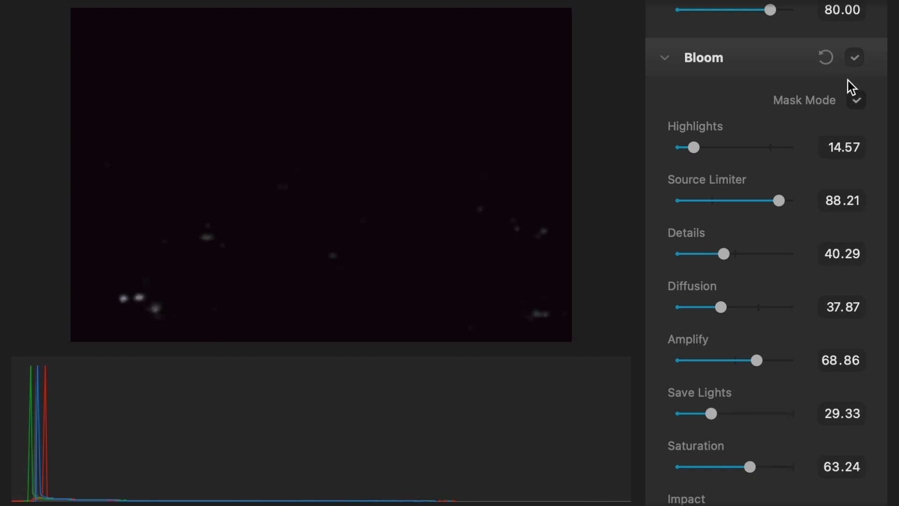
left_click(852, 98)
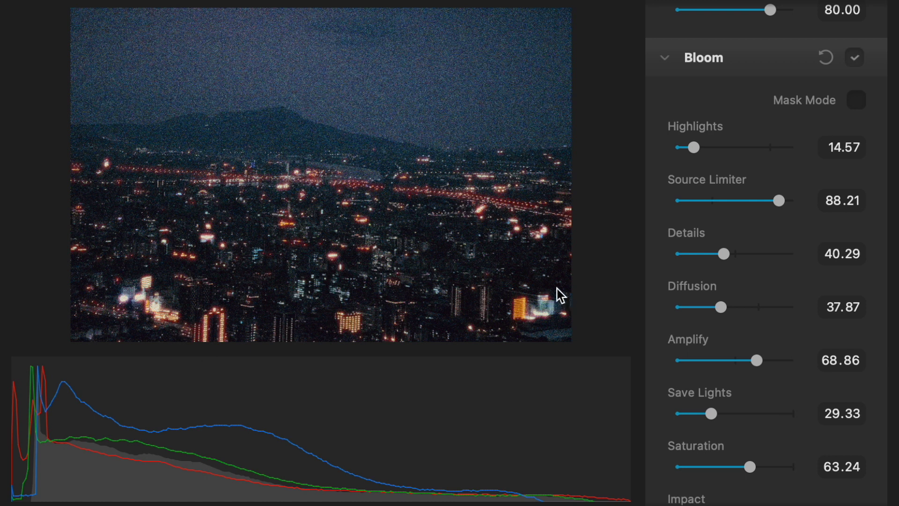
scroll(669, 372, "down", 7)
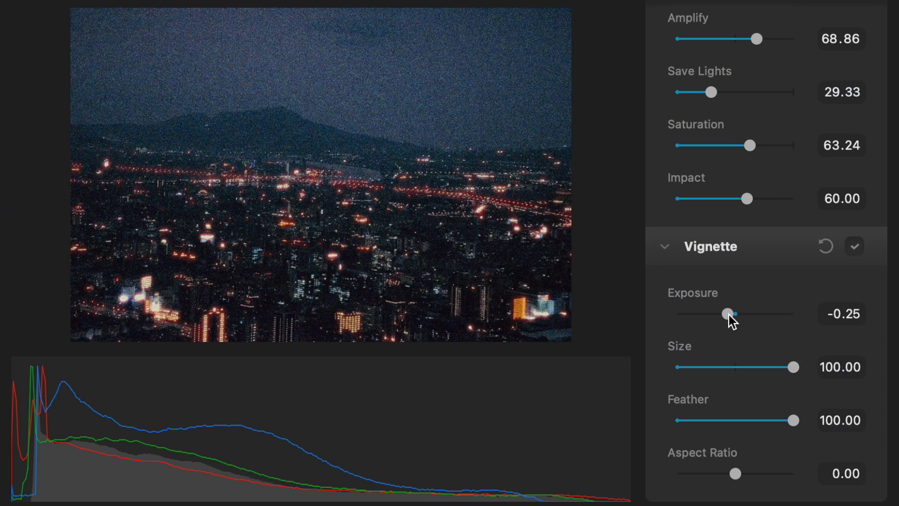
Step: Brighten vignette Exposure to 1.44, shrink Size to 85.94 and reduce Feather to 45.49
left_click_drag(728, 315, 777, 314)
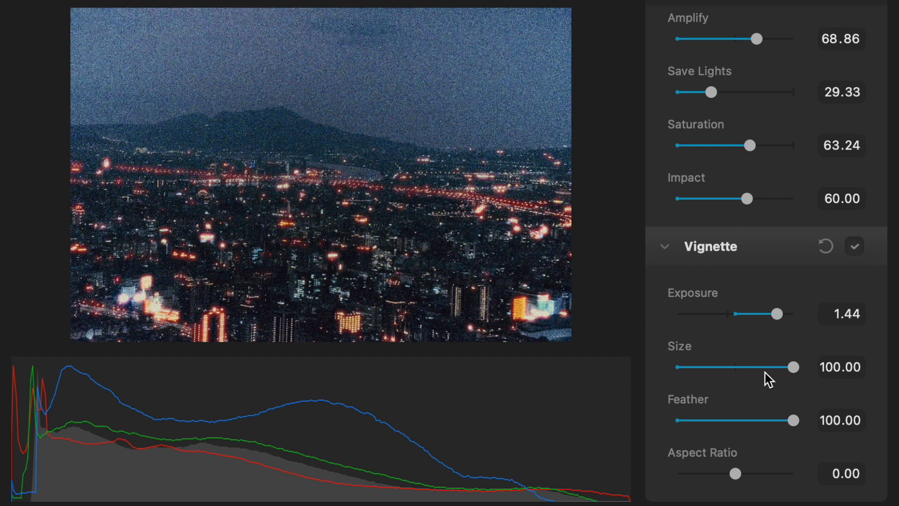
mouse_move(792, 367)
left_mouse_down()
mouse_move(728, 368)
mouse_move(777, 369)
left_mouse_up()
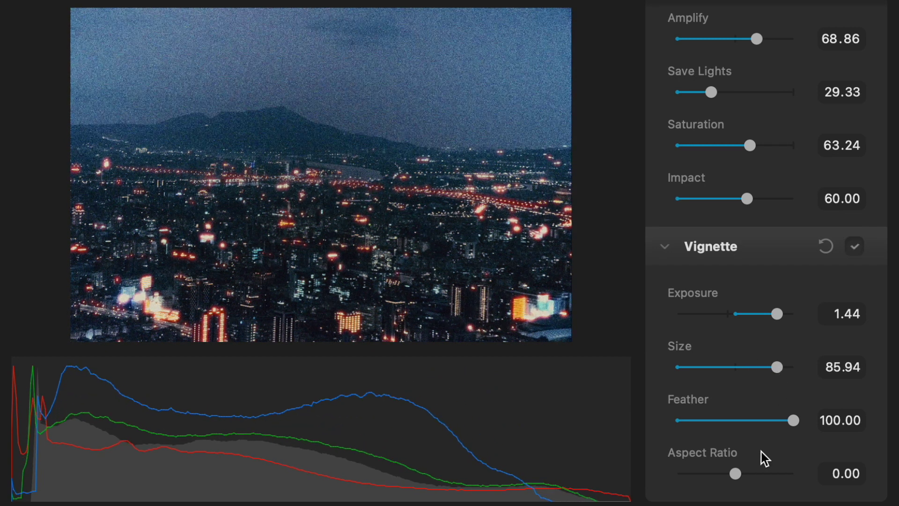
left_click_drag(792, 420, 730, 421)
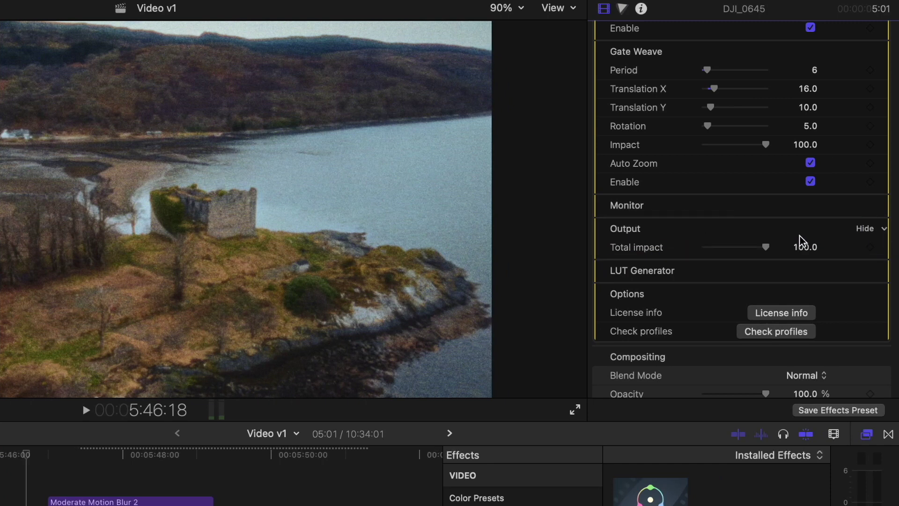
Step: Lower the Dehancer Output's Total impact in the Inspector from 100 to 90
left_click_drag(764, 251, 729, 251)
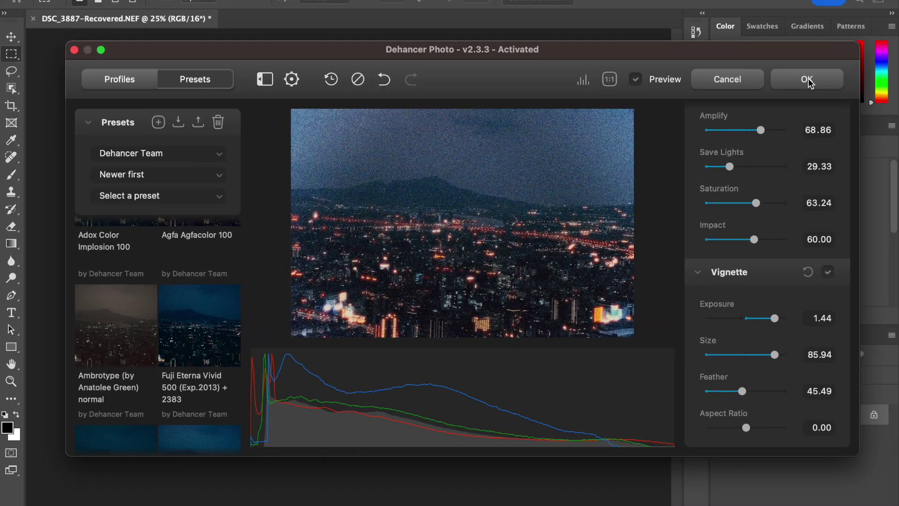
Step: Commit the Dehancer grade to the night cityscape and bring up the Filter menu again
left_click(808, 80)
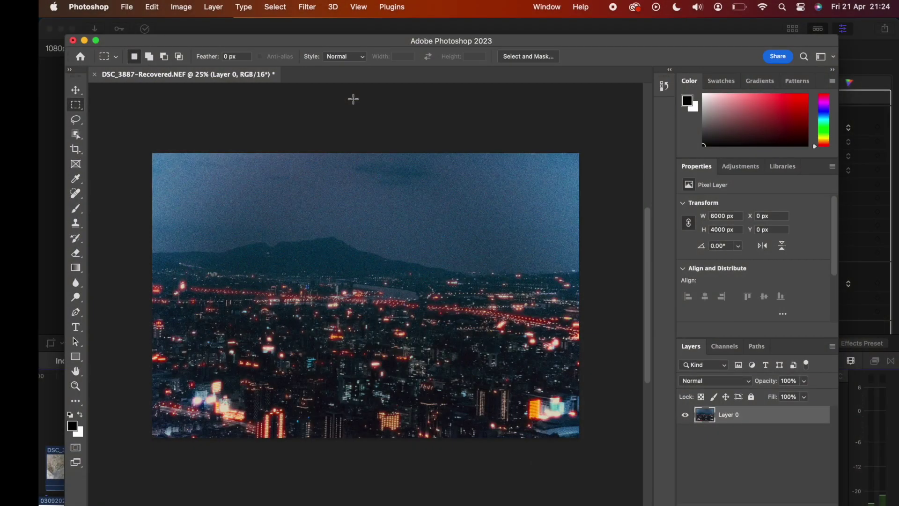
left_click(302, 7)
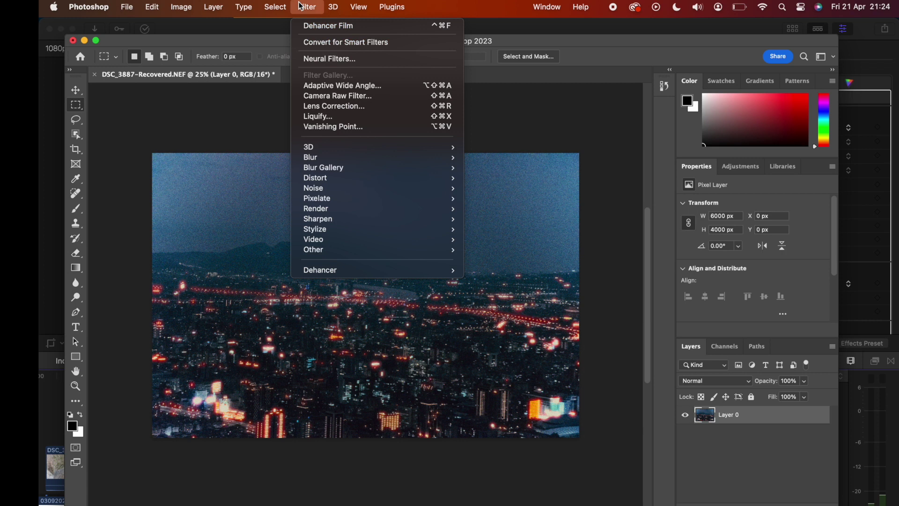
left_click(305, 26)
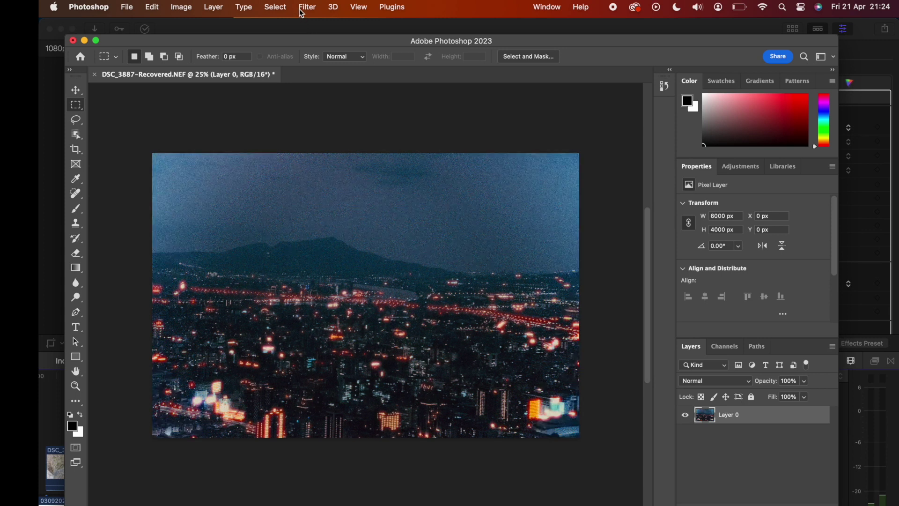
left_click(302, 9)
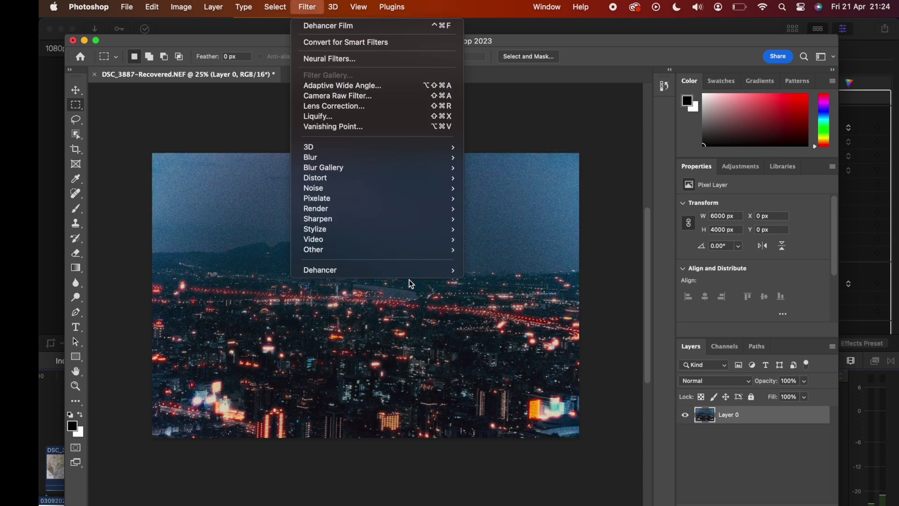
Step: Relaunch Dehancer Film, then set Defringe to 46.36 and Halation Source Limiter to 72.31
mouse_move(417, 269)
left_click(471, 272)
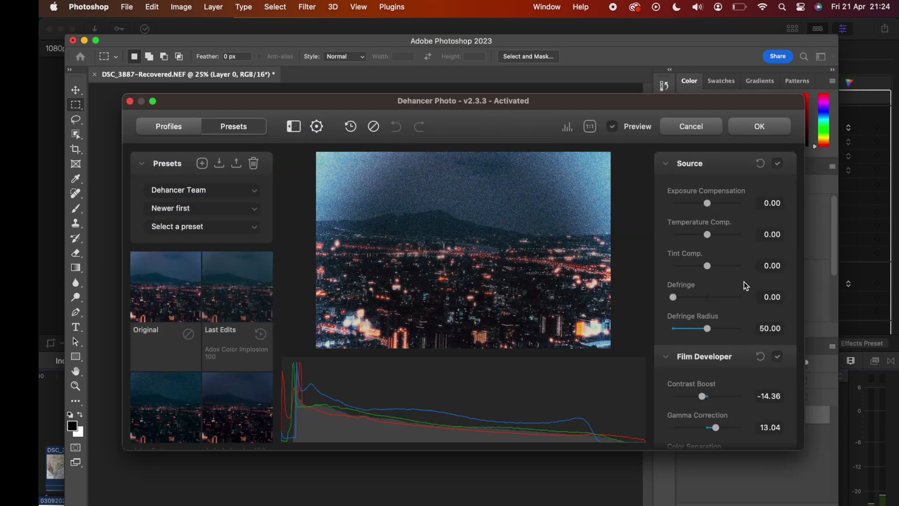
left_click_drag(674, 297, 706, 301)
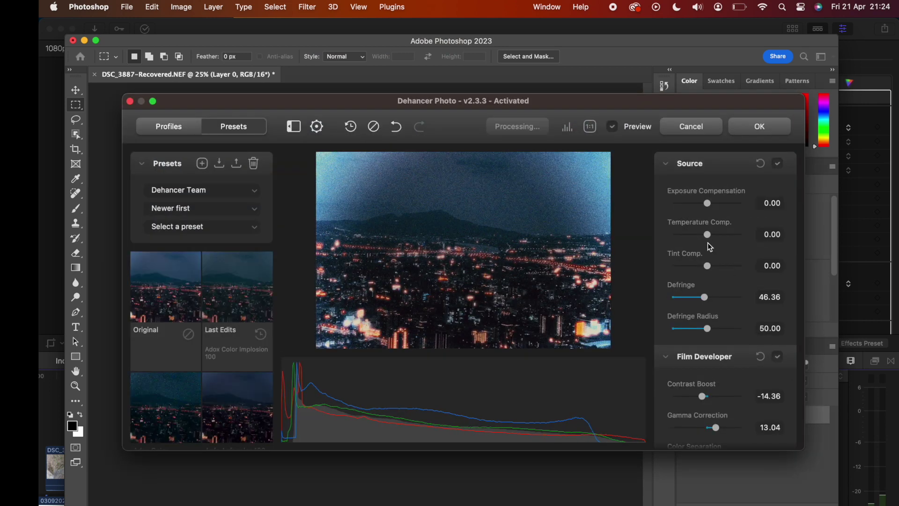
scroll(707, 253, "down", 10)
scroll(708, 255, "down", 5)
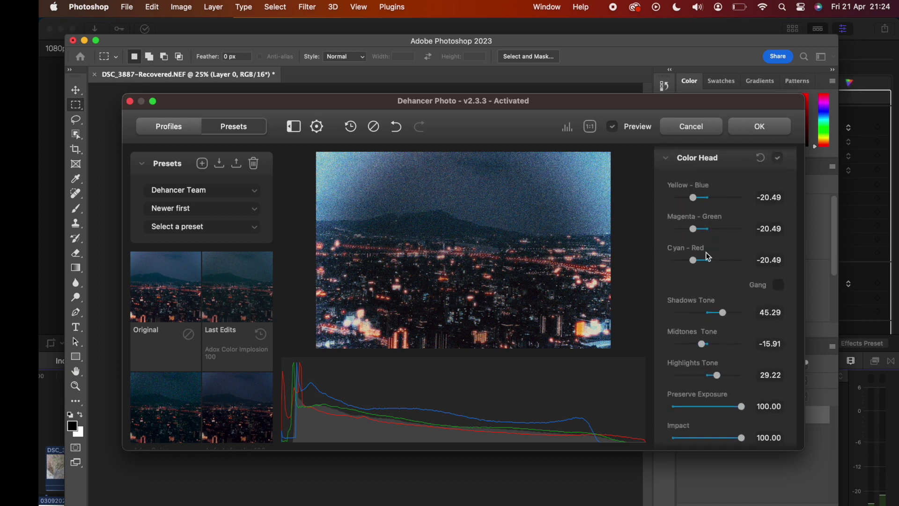
left_click_drag(704, 285, 726, 284)
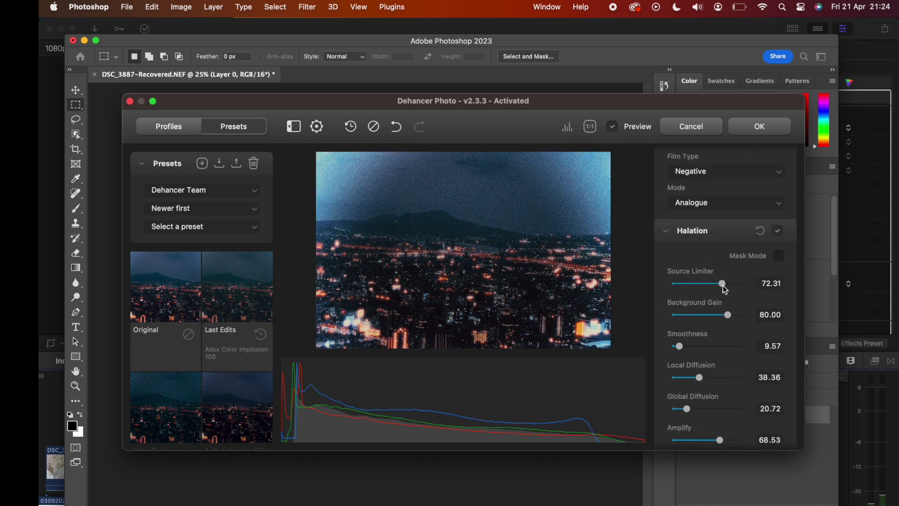
Step: Adjust the Bloom Highlights strength and settle Print Exposure at -1.28
scroll(725, 283, "down", 5)
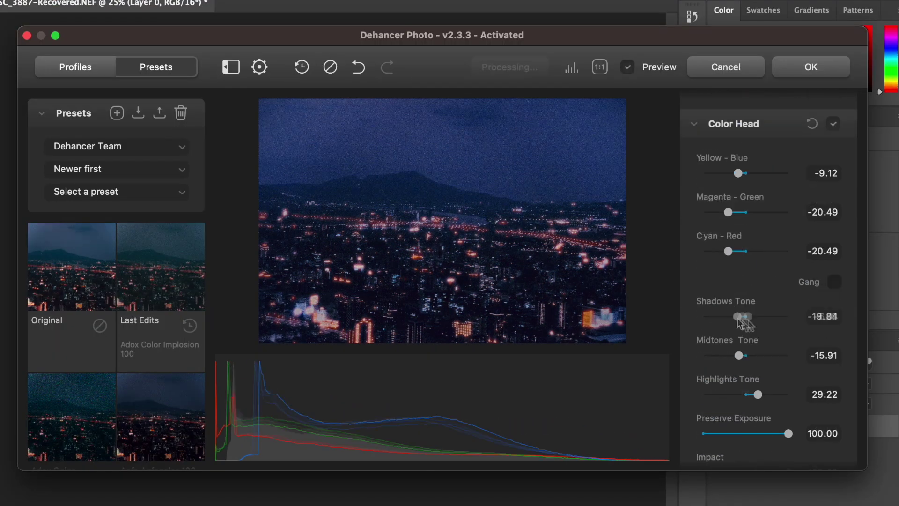
scroll(737, 319, "down", 8)
left_click_drag(738, 287, 768, 289)
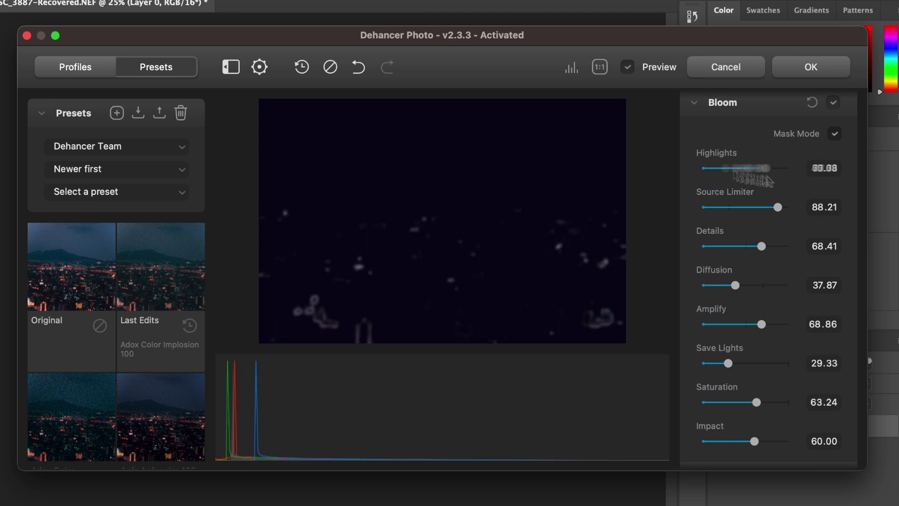
scroll(709, 353, "up", 5)
scroll(707, 304, "up", 8)
left_click_drag(707, 283, 728, 283)
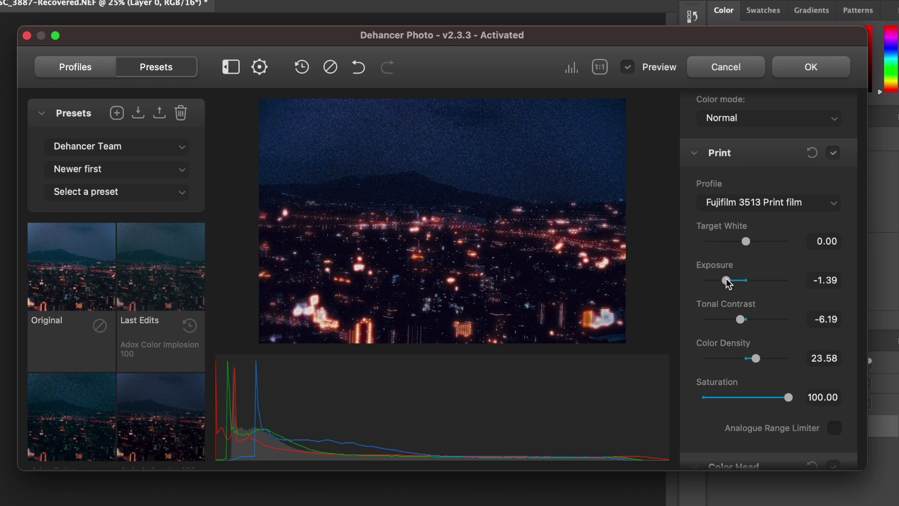
left_click_drag(727, 281, 737, 283)
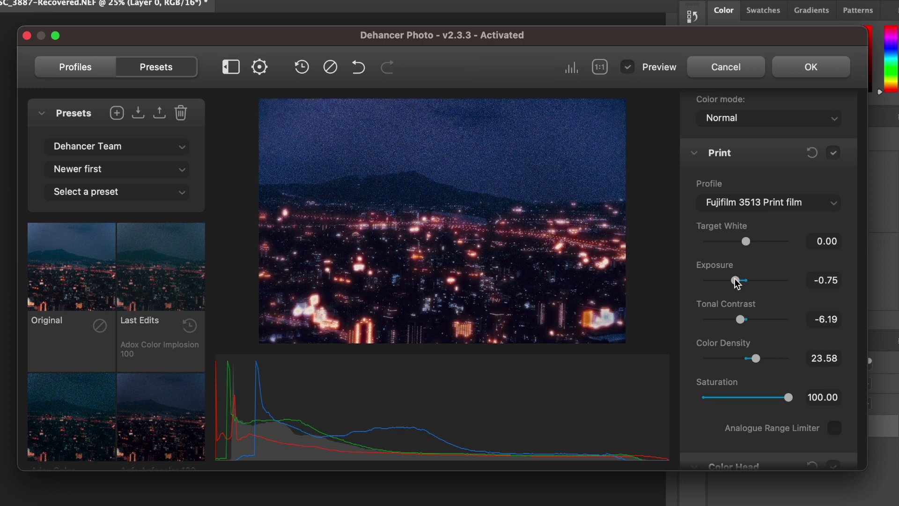
left_click_drag(736, 281, 729, 279)
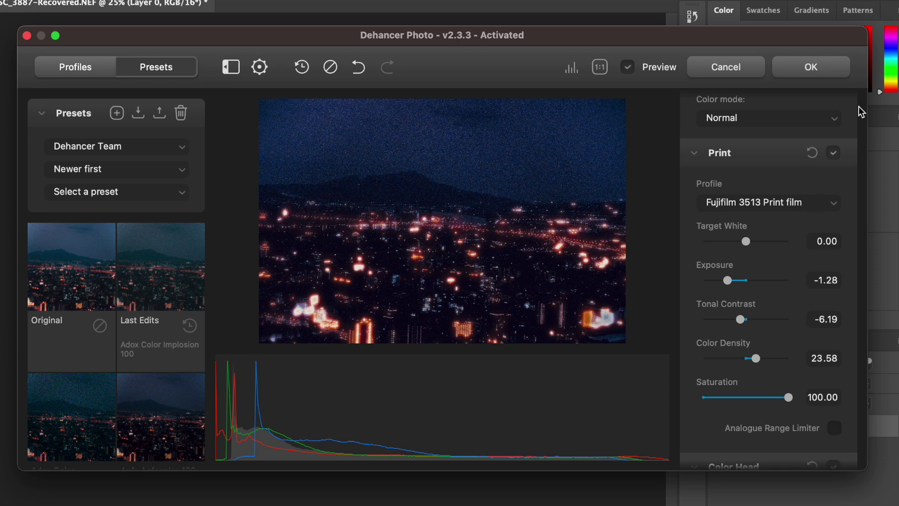
Step: Apply the refined Dehancer Film grade to Layer 0 of the Taipei night photo
left_click(824, 70)
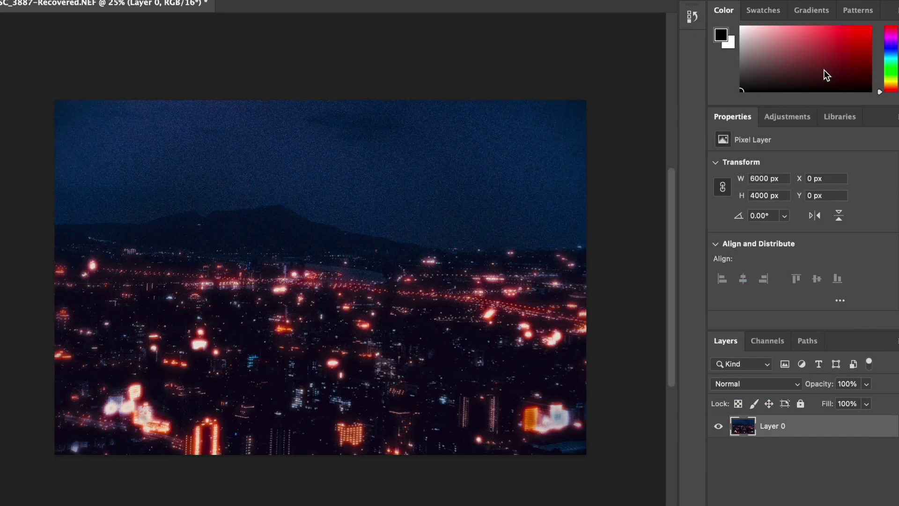